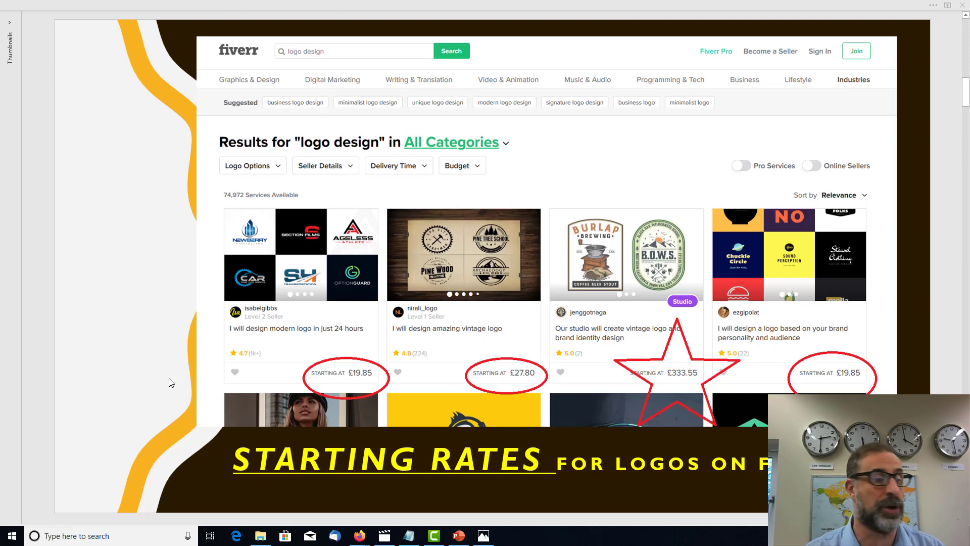
scroll(196, 313, down, 1)
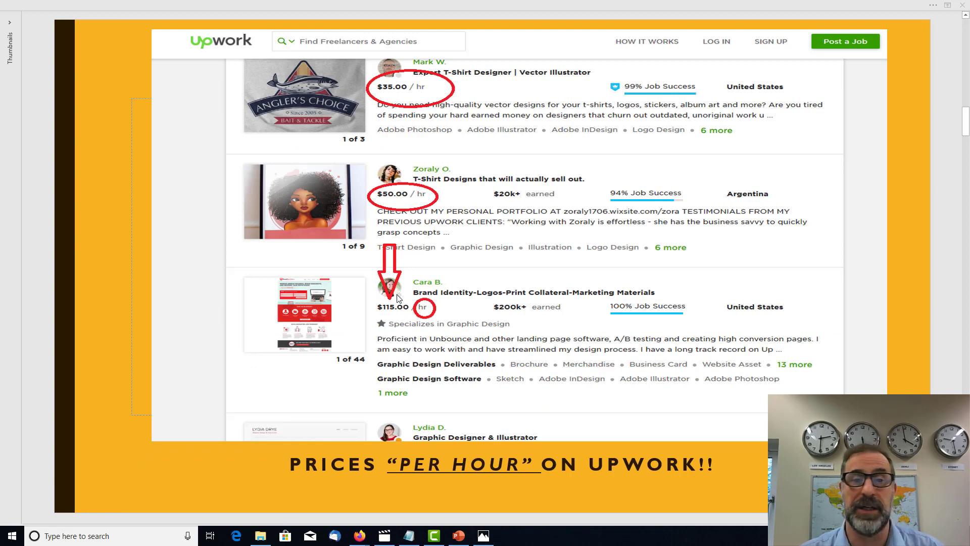
scroll(397, 298, down, 1)
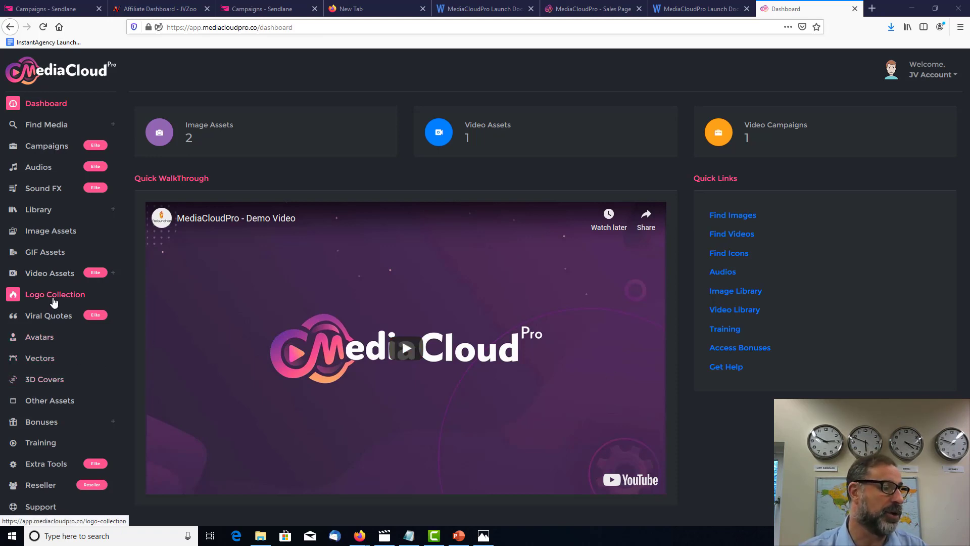
Step: Open the Logo Collection page and look through its logo template previews
click(54, 302)
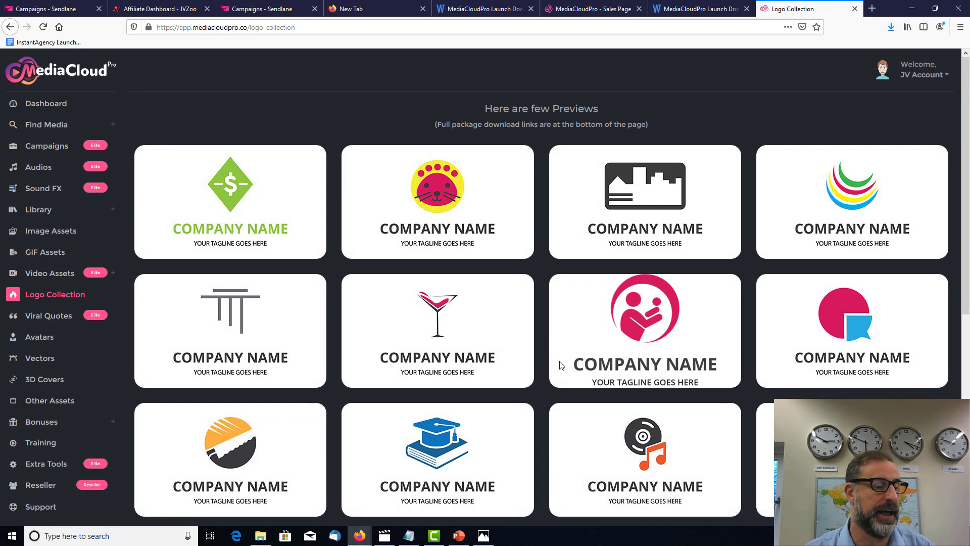
scroll(556, 353, down, 4)
scroll(586, 389, up, 4)
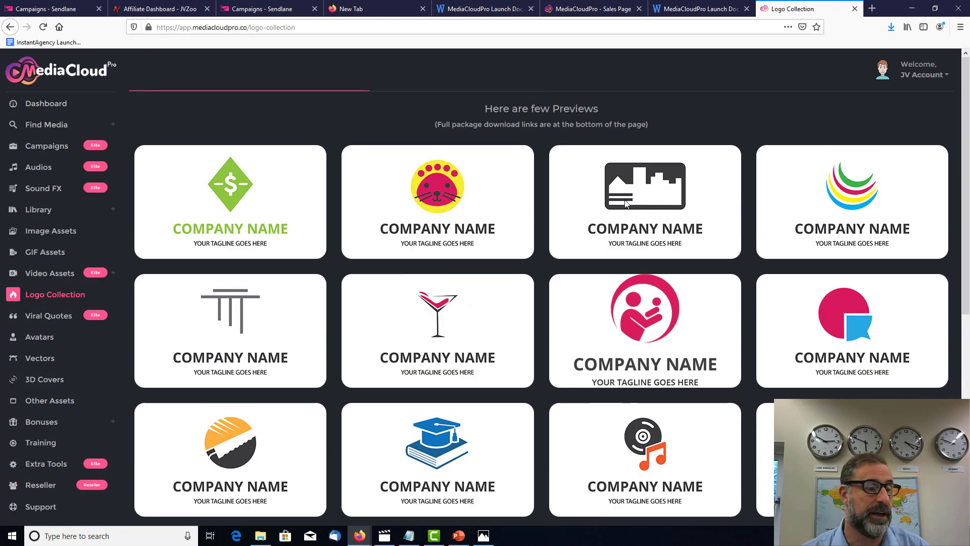
scroll(606, 397, down, 5)
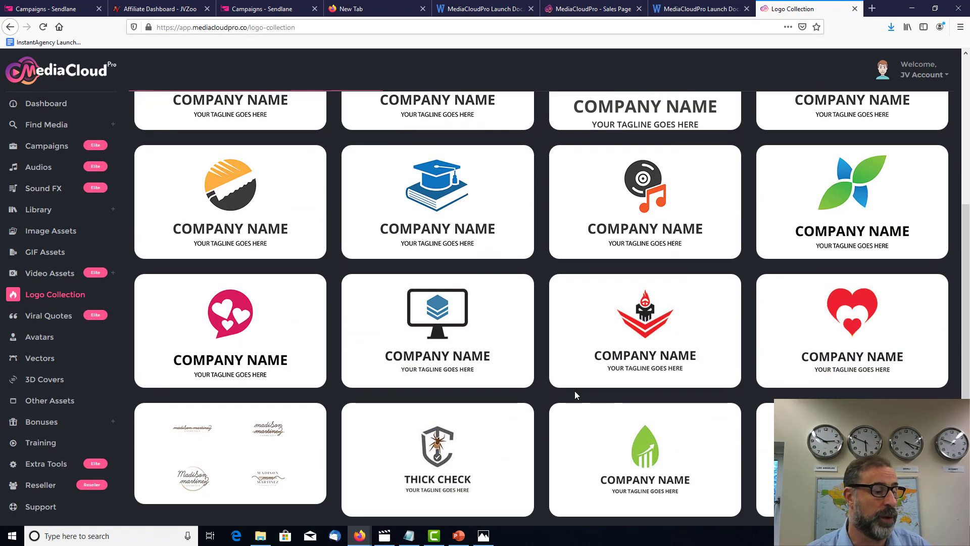
scroll(485, 443, down, 2)
scroll(485, 443, up, 6)
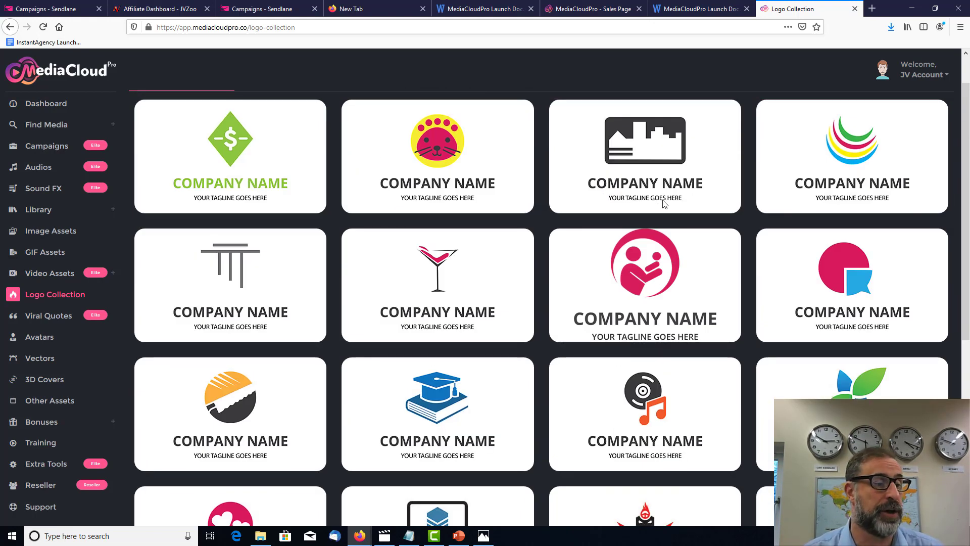
Step: Search the Find Media image library for "Cars"
click(59, 127)
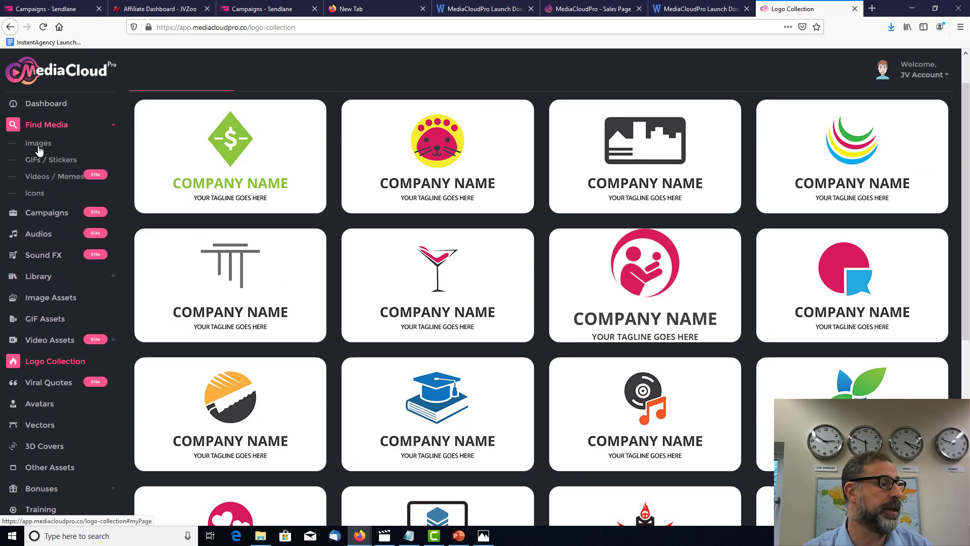
click(38, 147)
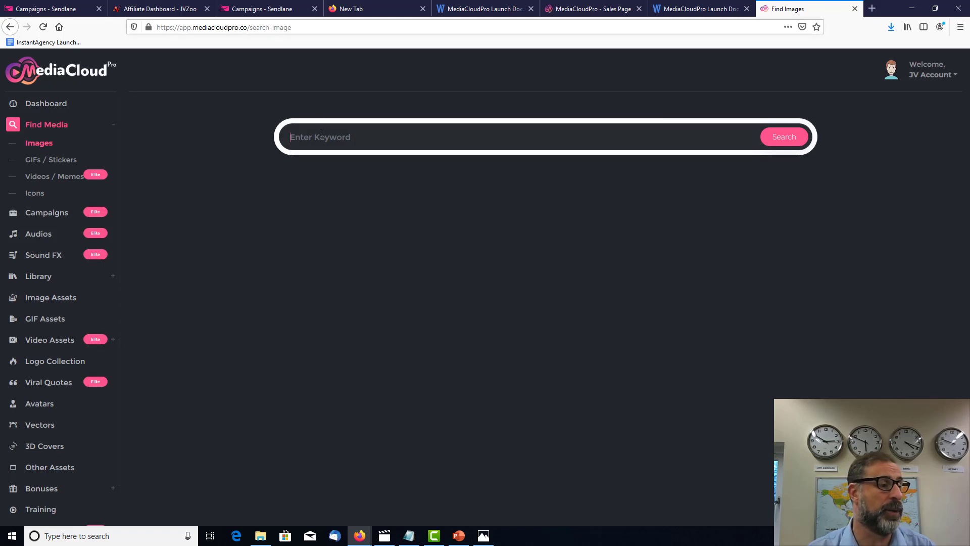
click(322, 134)
text(C)
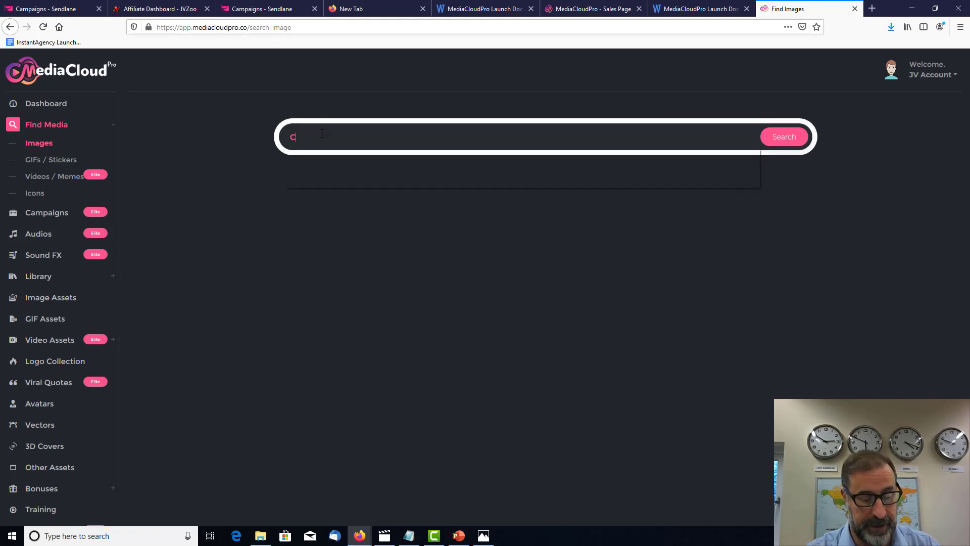
text(ars)
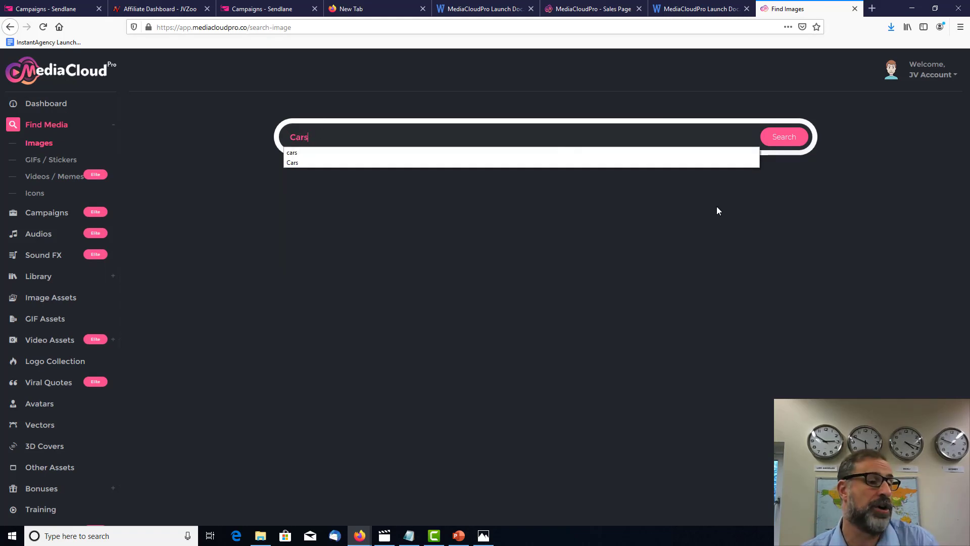
click(784, 137)
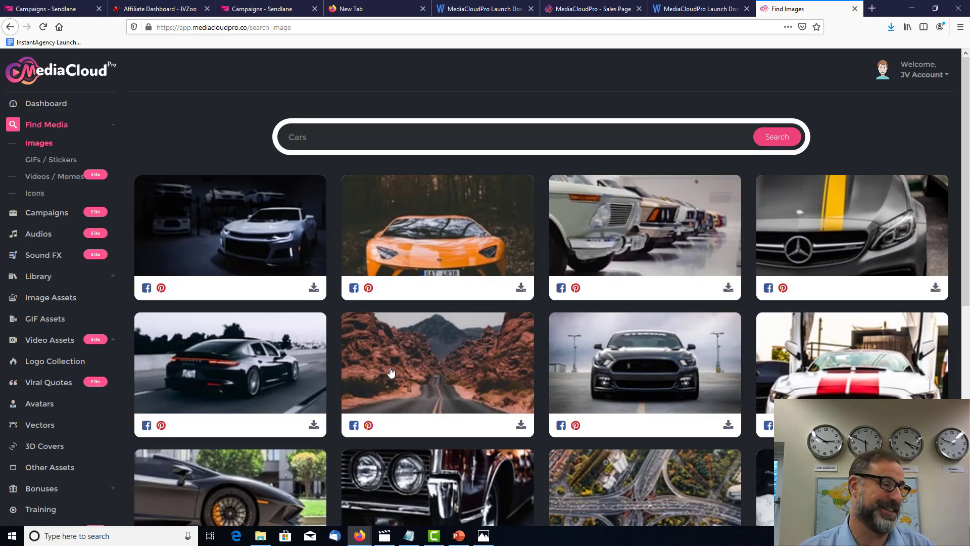
Step: Load more car images and look through the extended results
mouse_move(444, 266)
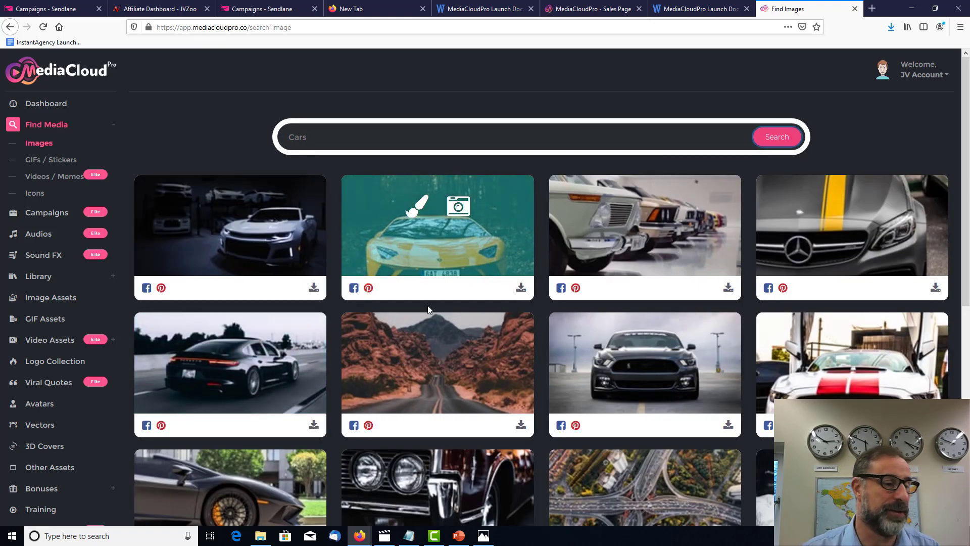
scroll(549, 302, down, 5)
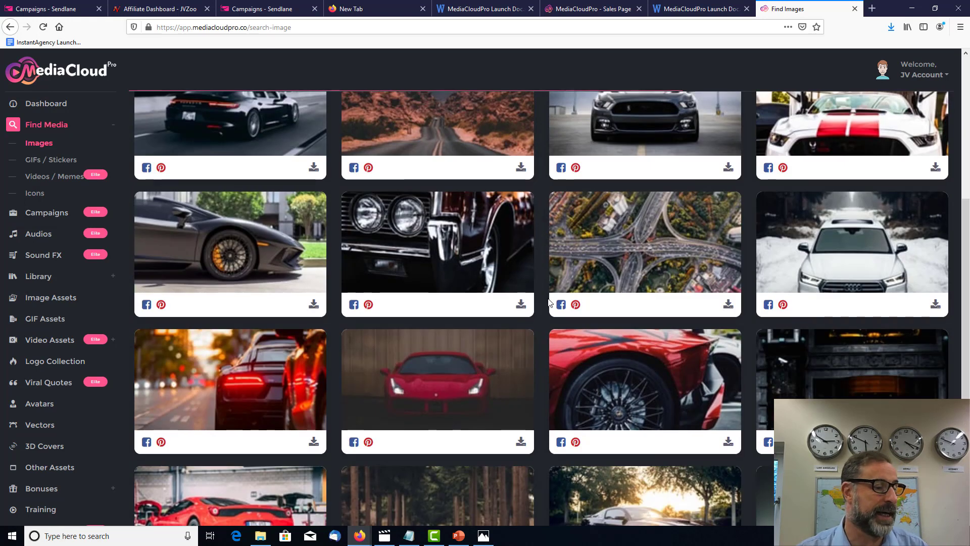
scroll(455, 252, down, 3)
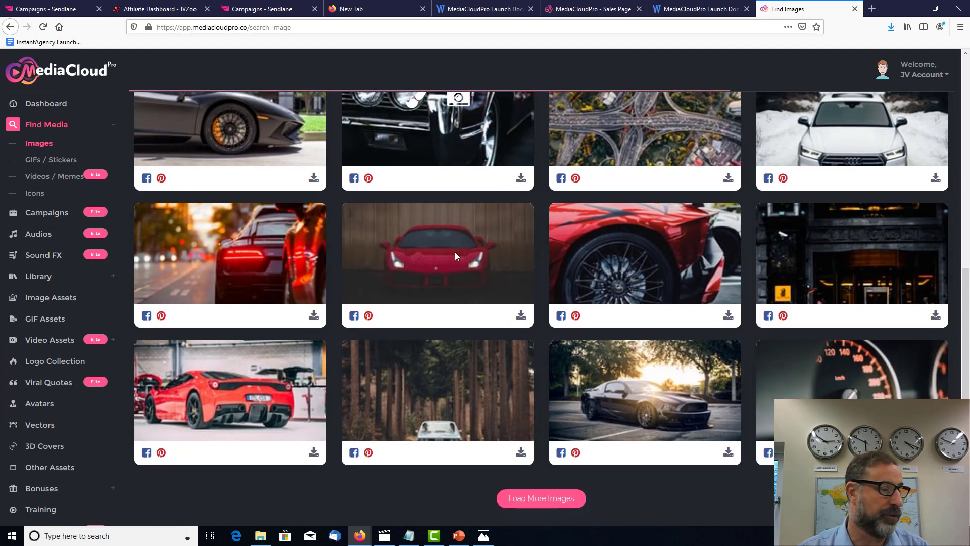
click(553, 500)
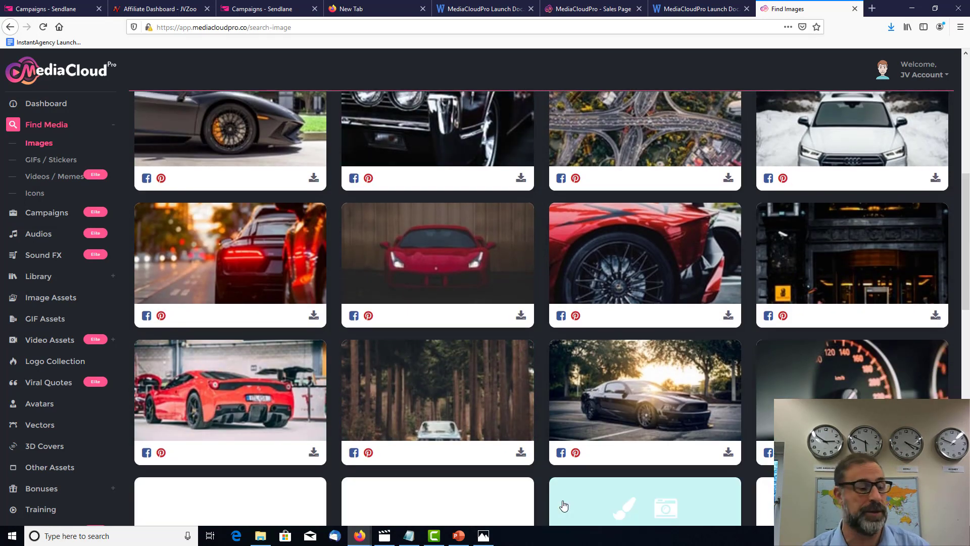
scroll(564, 499, down, 3)
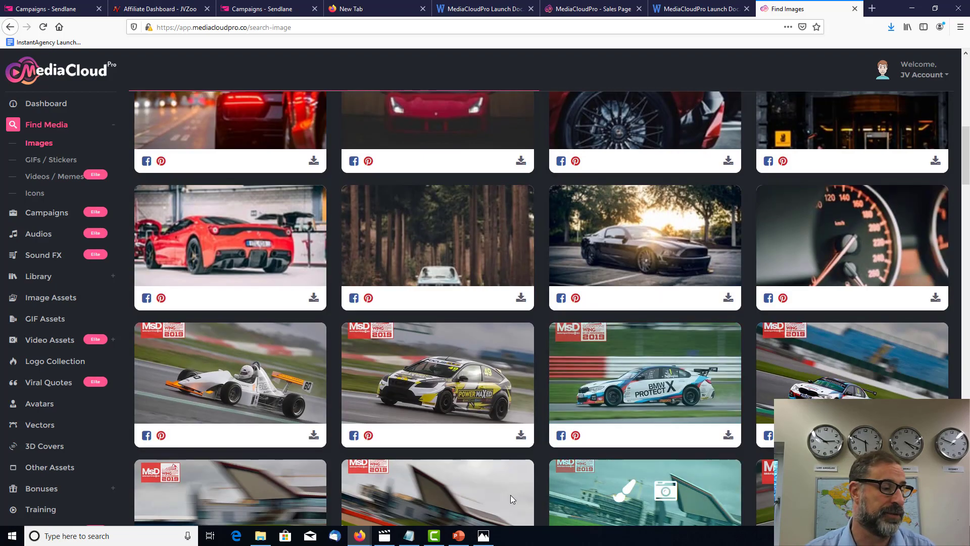
scroll(510, 495, down, 3)
scroll(426, 370, up, 15)
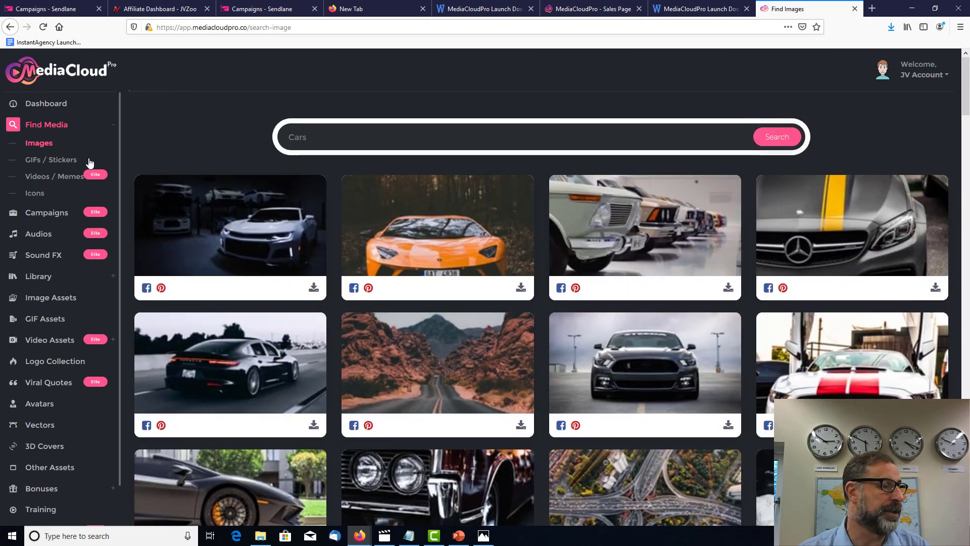
Step: Check the video search page and return to the image search page
click(44, 183)
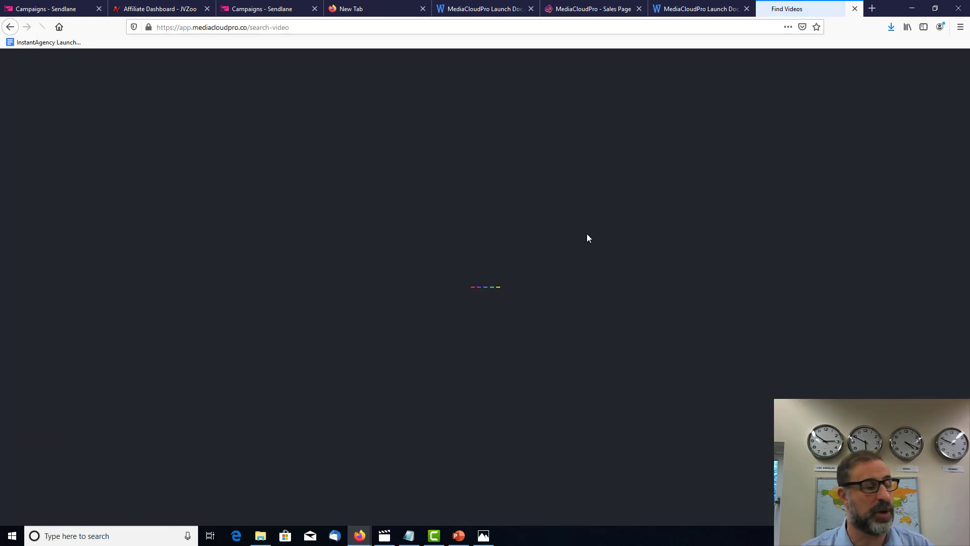
click(33, 147)
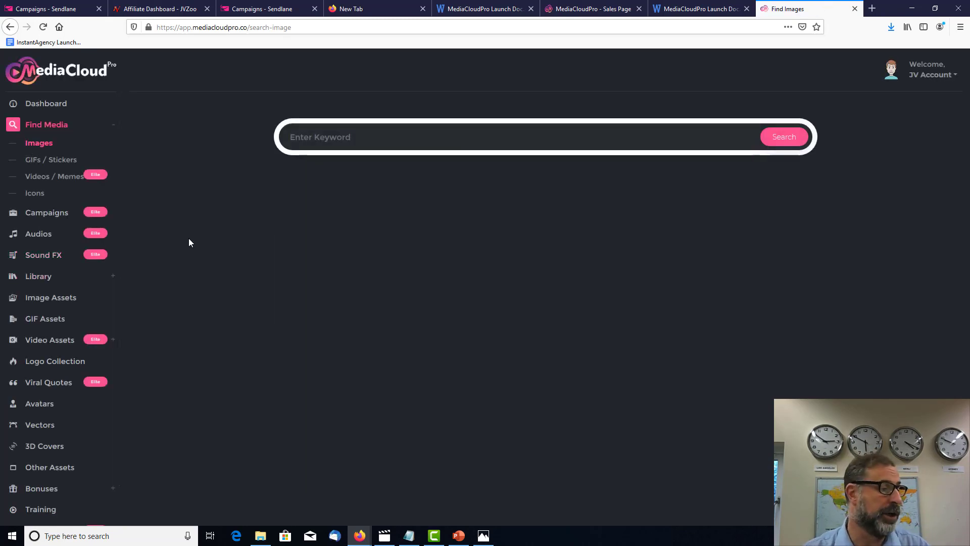
Step: View the 3D Covers downloads and examine the 3D product layout previews in Other Assets
scroll(97, 281, down, 2)
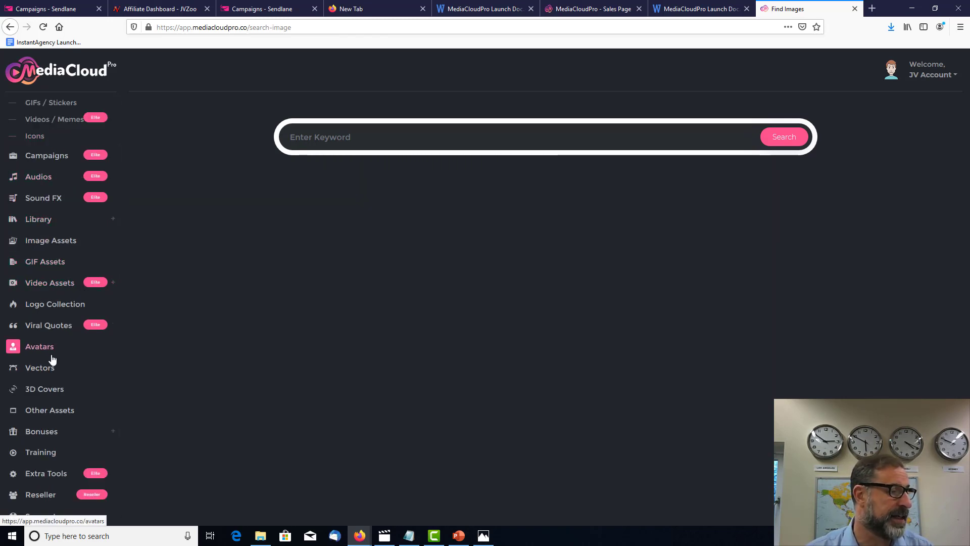
click(49, 391)
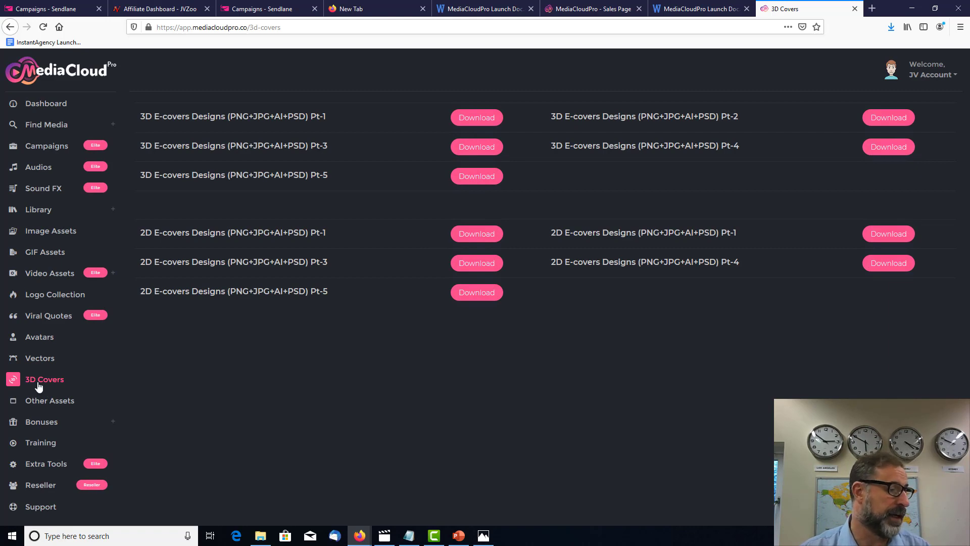
click(40, 403)
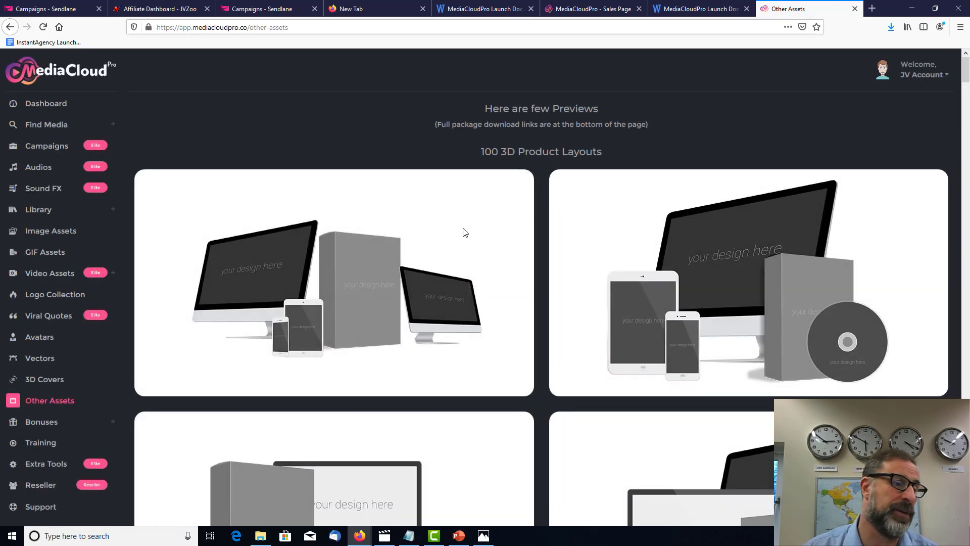
scroll(463, 232, down, 3)
scroll(399, 284, up, 3)
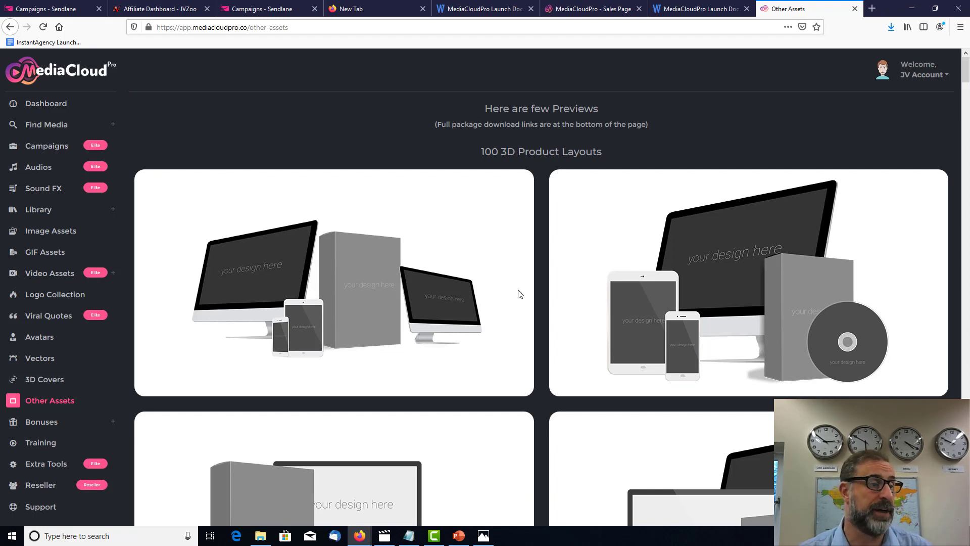
scroll(480, 379, down, 2)
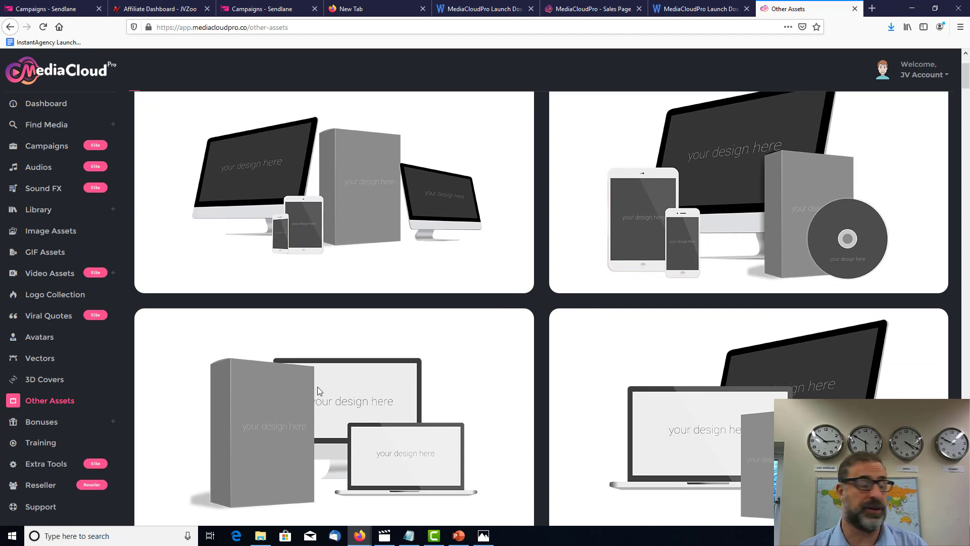
scroll(303, 386, up, 2)
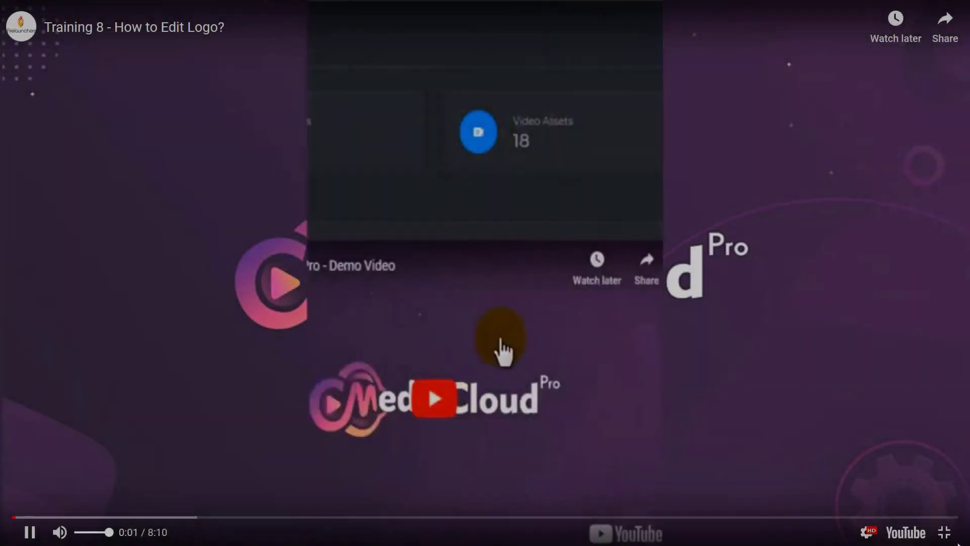
Step: Download Logo Pack Pt-1 from the Logo Collection page
scroll(344, 337, down, 1)
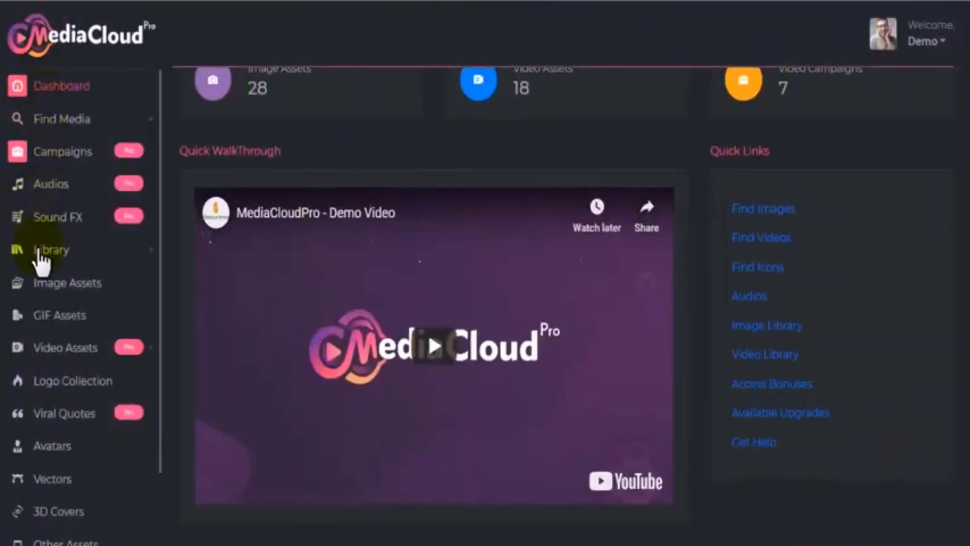
click(64, 388)
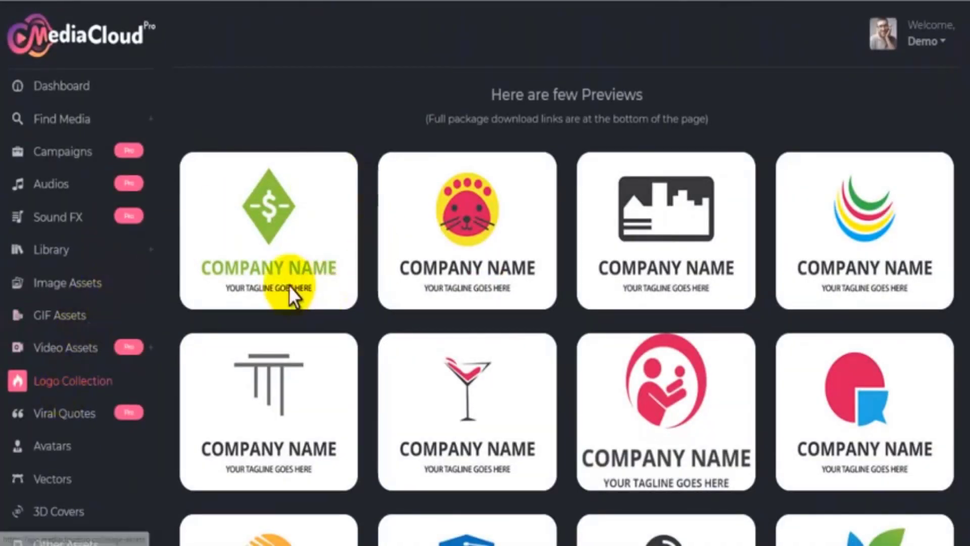
scroll(654, 305, down, 10)
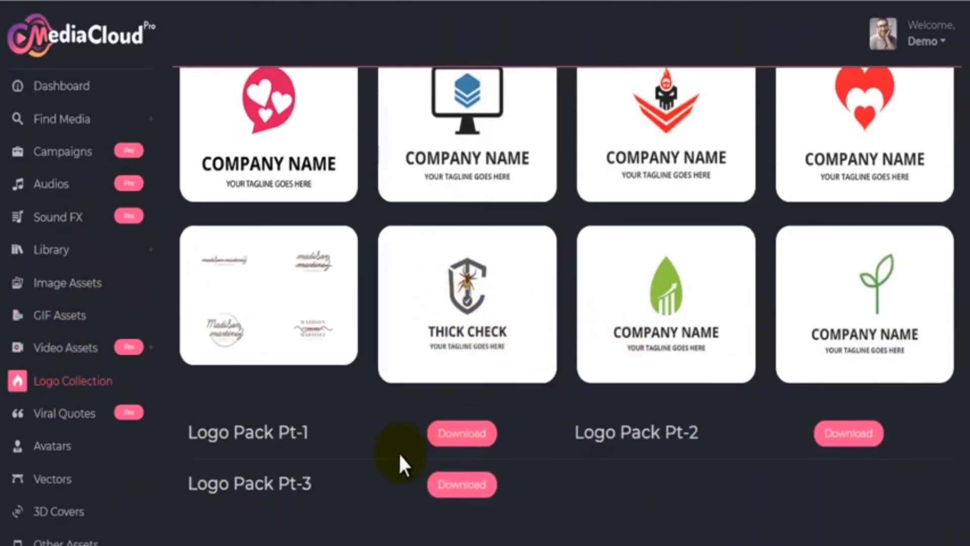
click(469, 441)
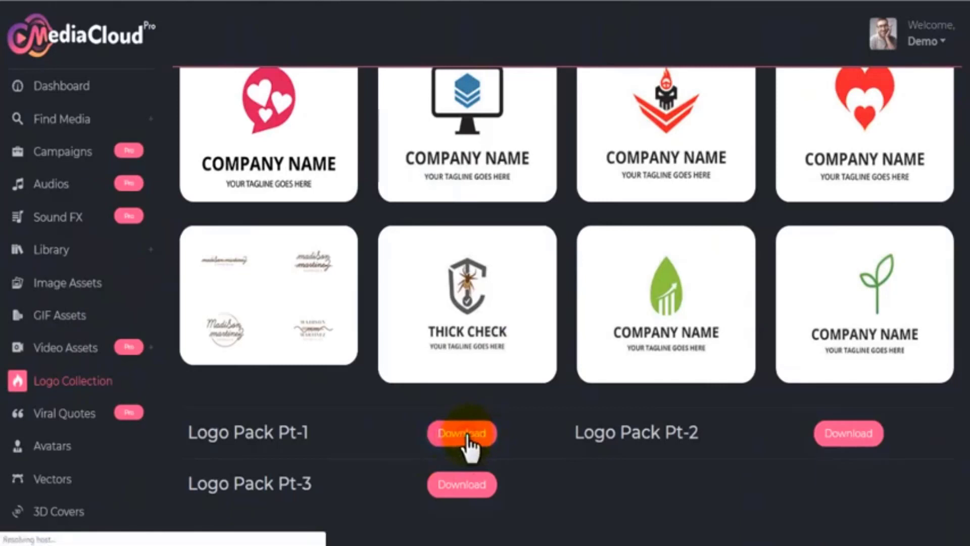
click(457, 427)
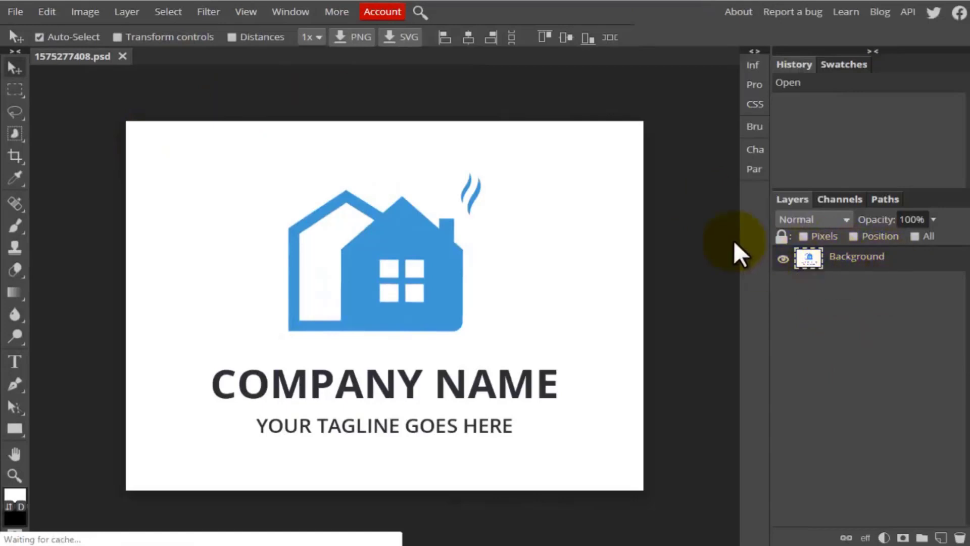
Step: Open the Logo F-109 PSD file from the downloaded logo pack folder
click(40, 57)
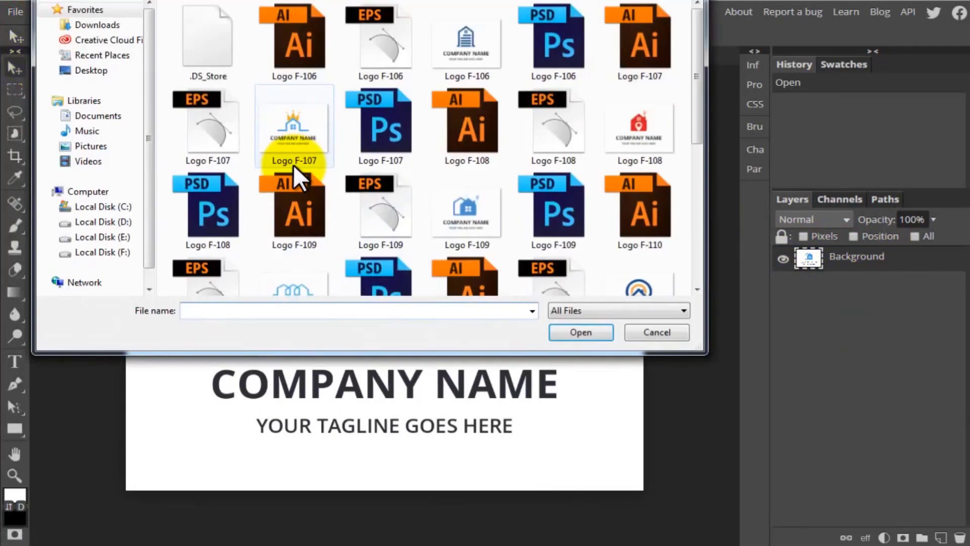
drag(696, 65, 682, 263)
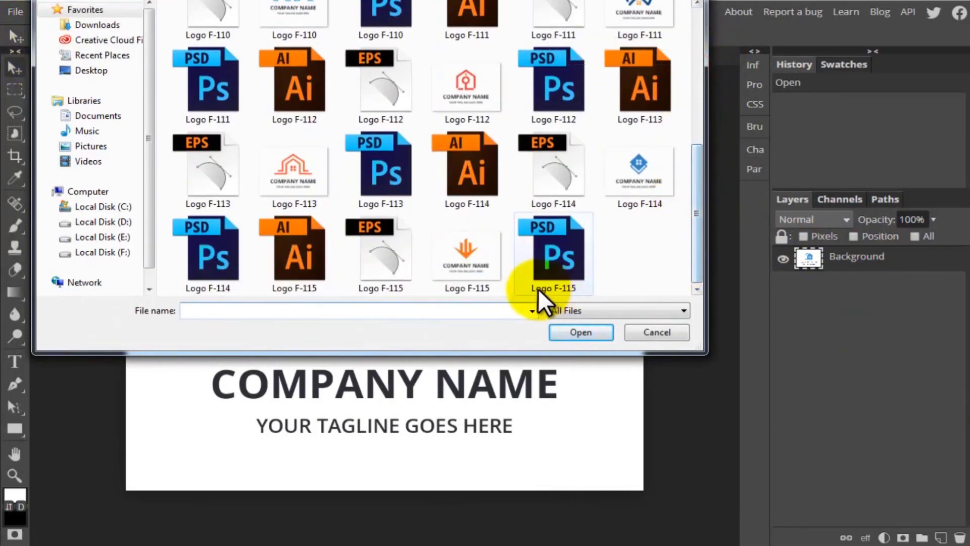
click(634, 4)
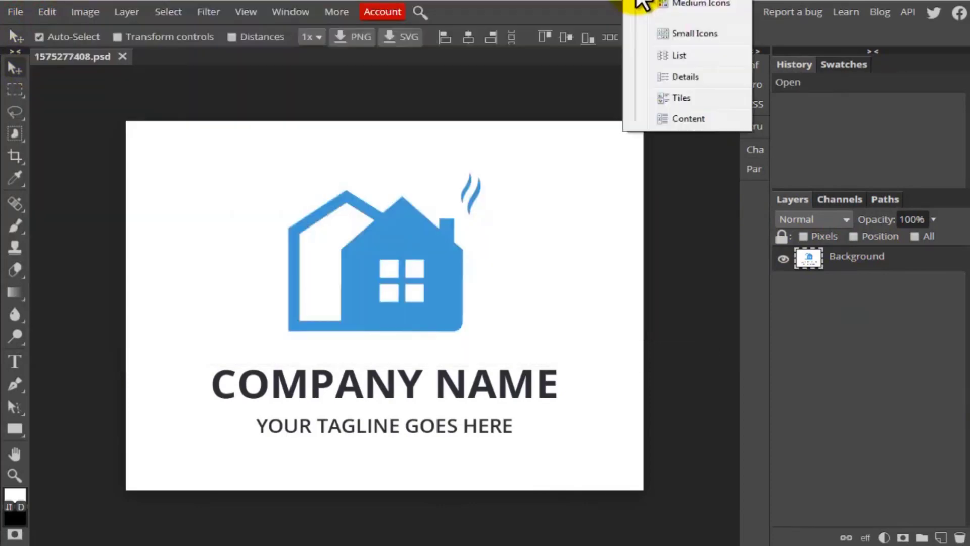
click(16, 11)
click(23, 53)
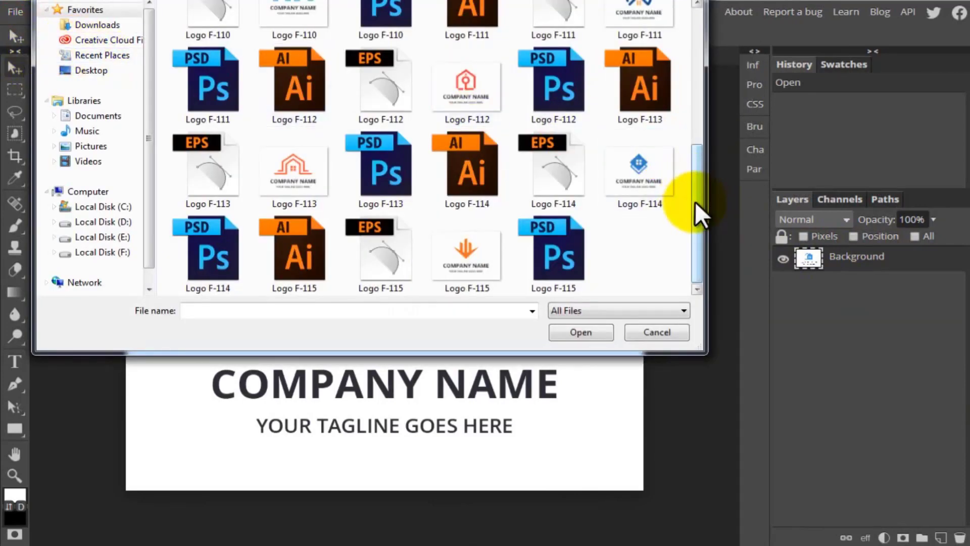
drag(696, 202, 650, 130)
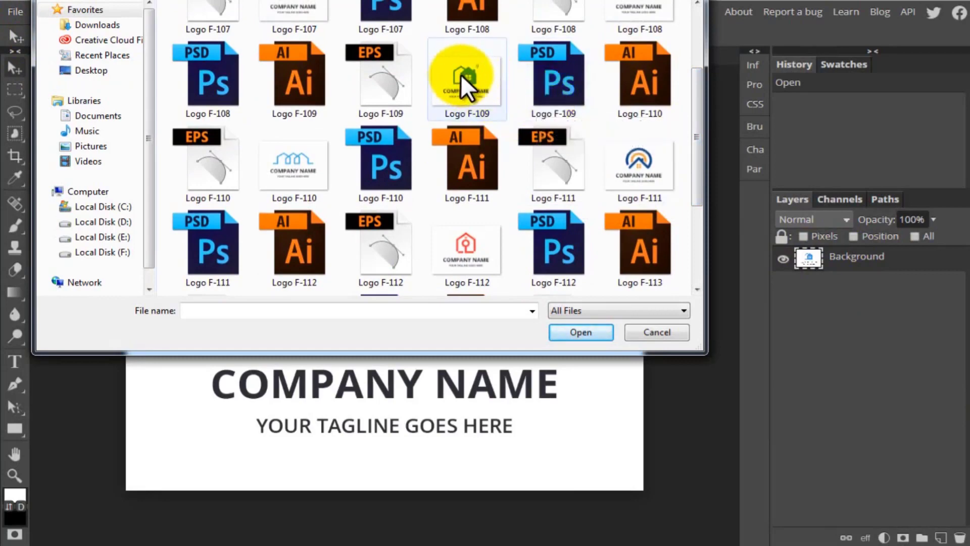
click(558, 83)
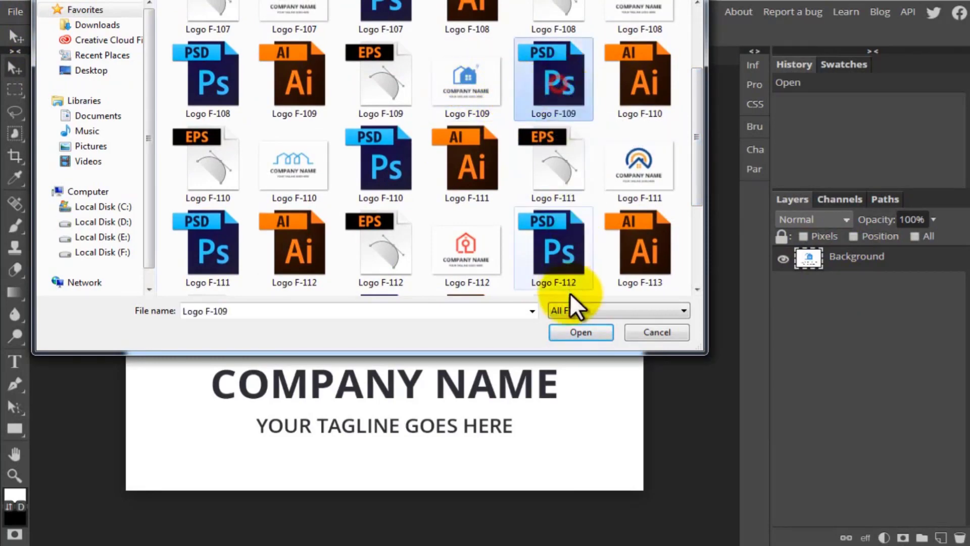
click(580, 330)
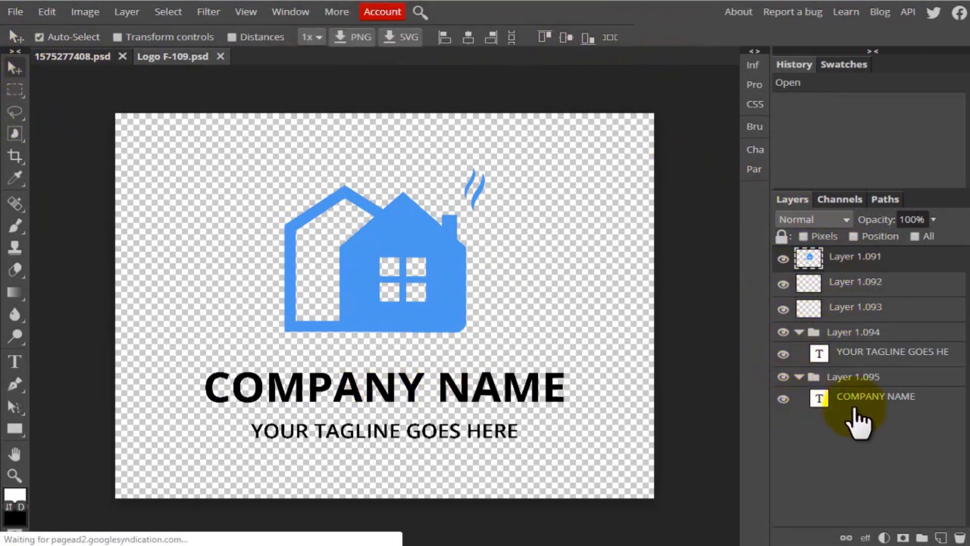
Step: Hide and restore Layer 1.091, Layer 1.092 and Layer 1.093 in turn to examine which logo part each holds
click(782, 258)
click(783, 258)
click(783, 282)
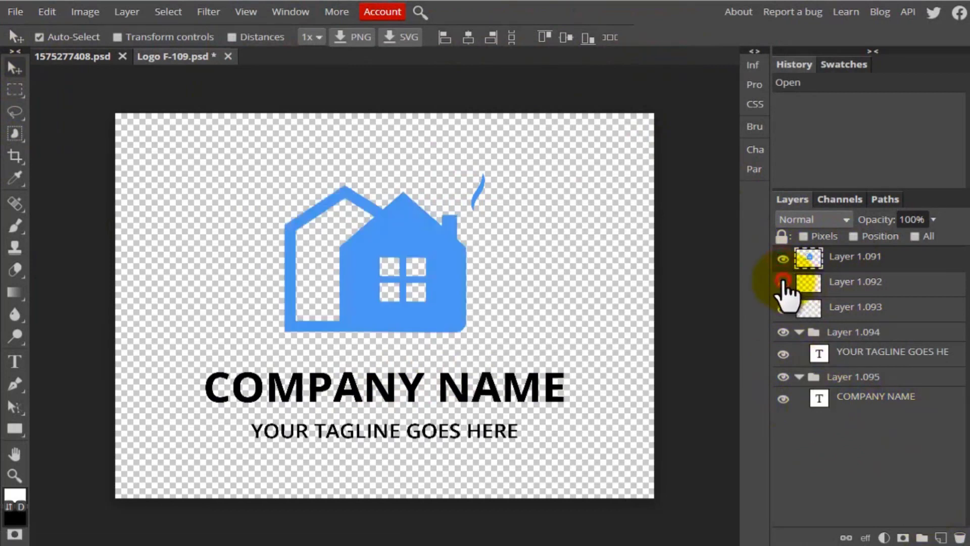
click(783, 282)
click(783, 308)
click(782, 308)
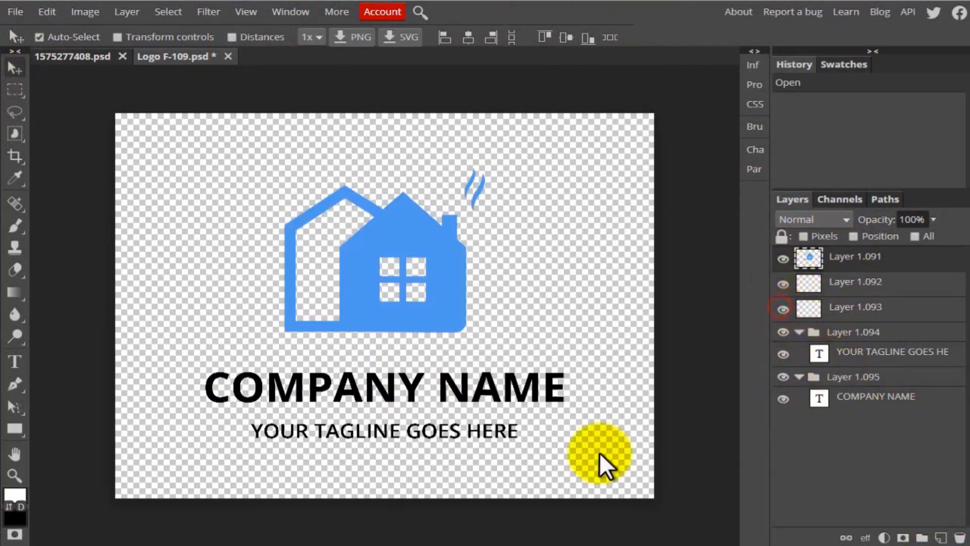
Step: Replace the COMPANY NAME text in the logo with REAL ESTATE
click(345, 392)
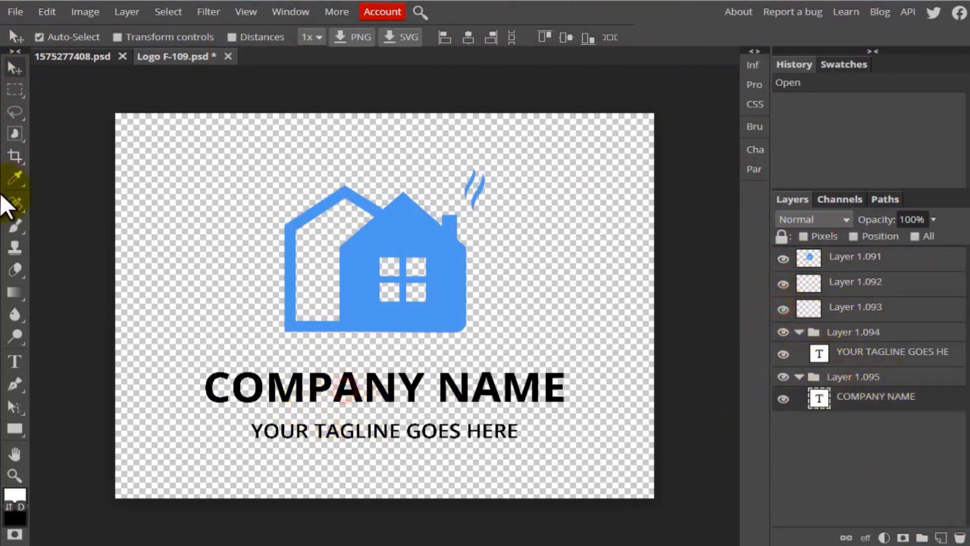
right_click(15, 226)
click(22, 361)
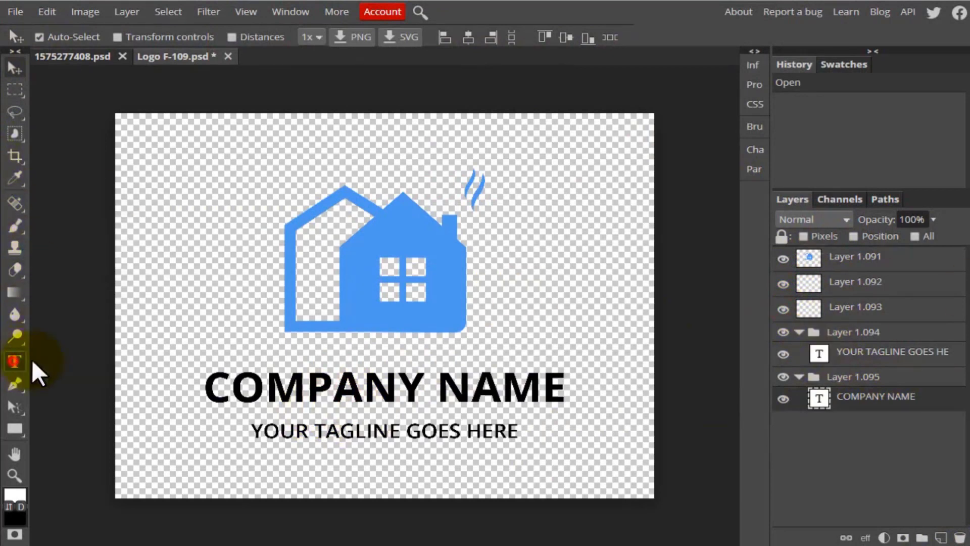
drag(561, 386, 156, 386)
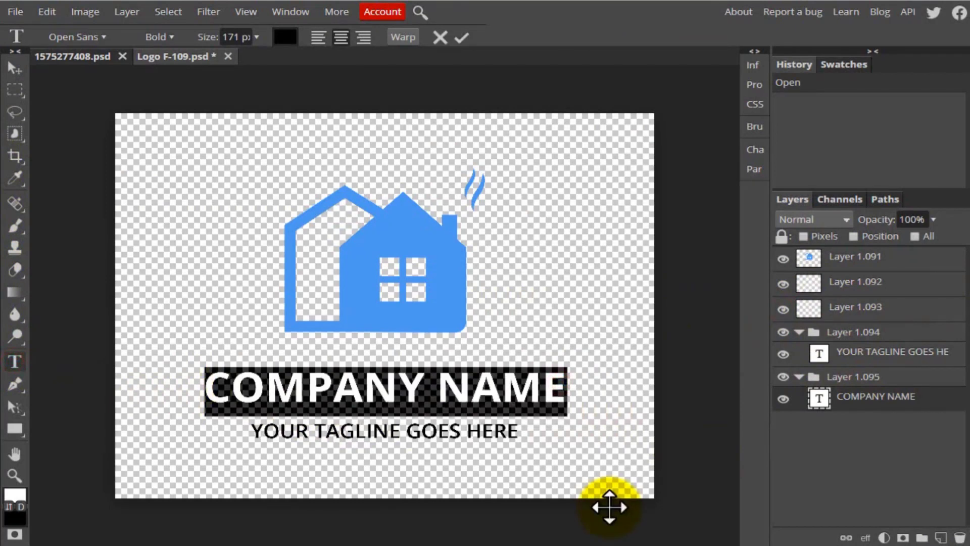
text(REAL)
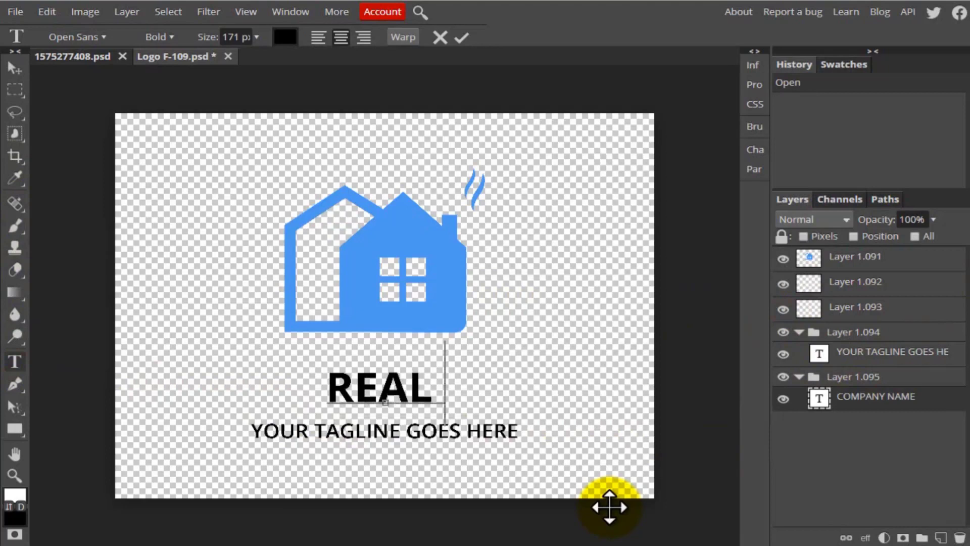
text( E)
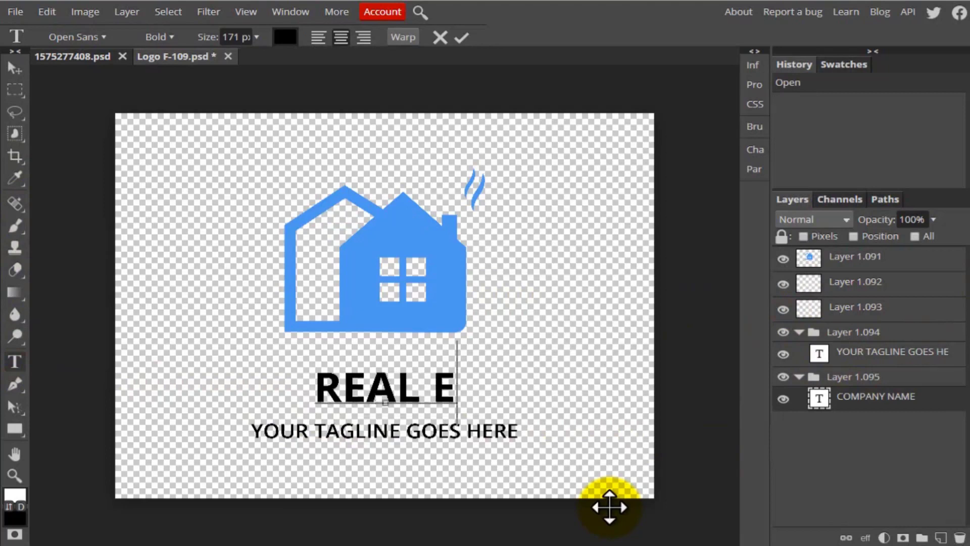
text(ST)
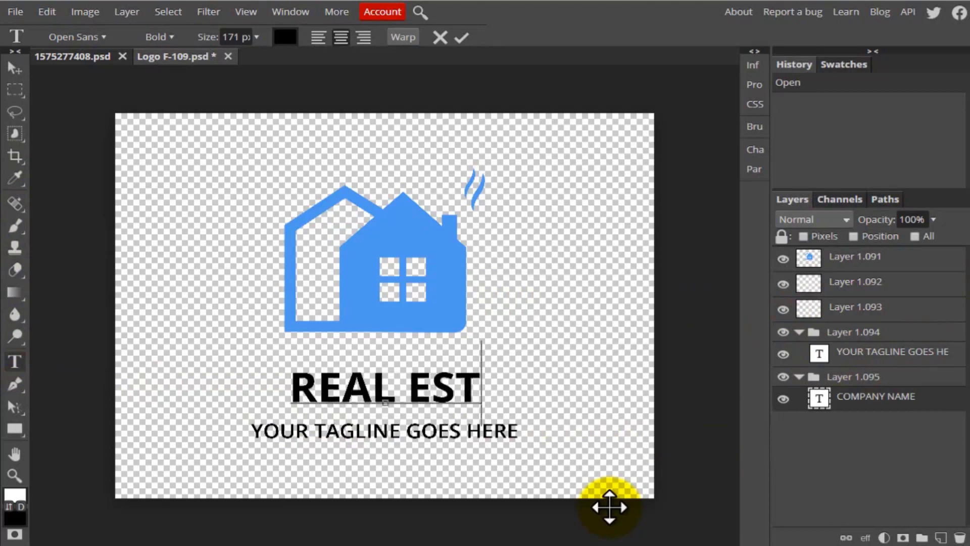
text(ATE)
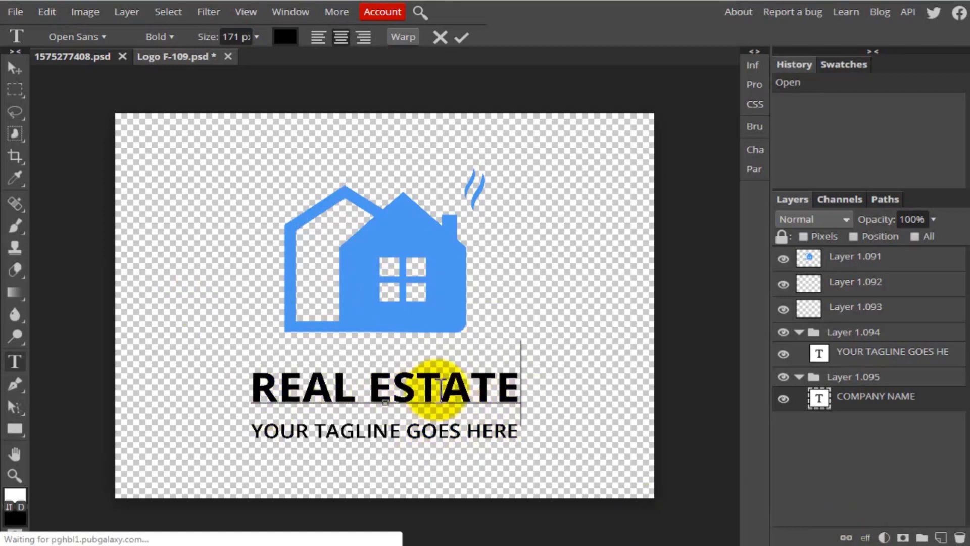
click(12, 67)
Step: Reduce the font size of the YOUR TAGLINE GOES HERE text to 61 px
click(396, 432)
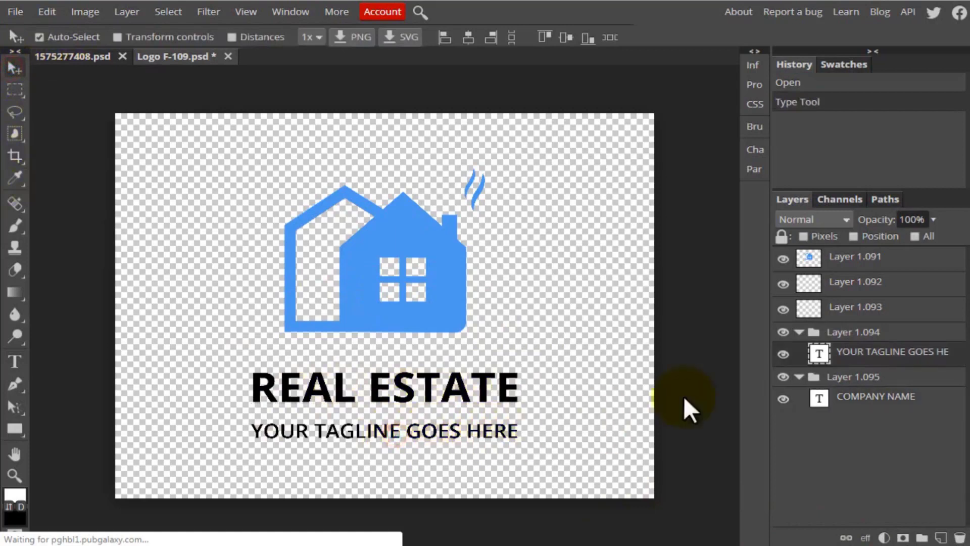
click(15, 362)
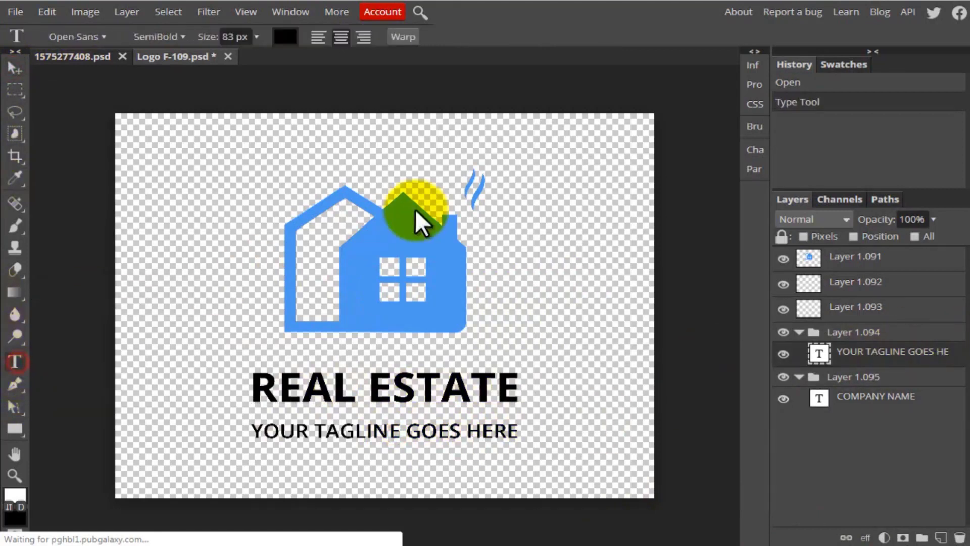
click(256, 36)
drag(238, 59, 233, 62)
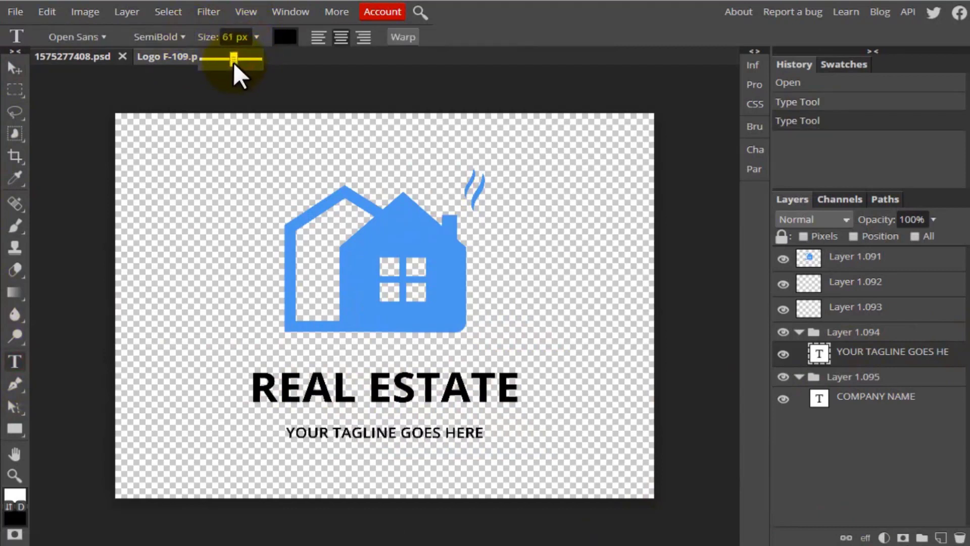
click(7, 69)
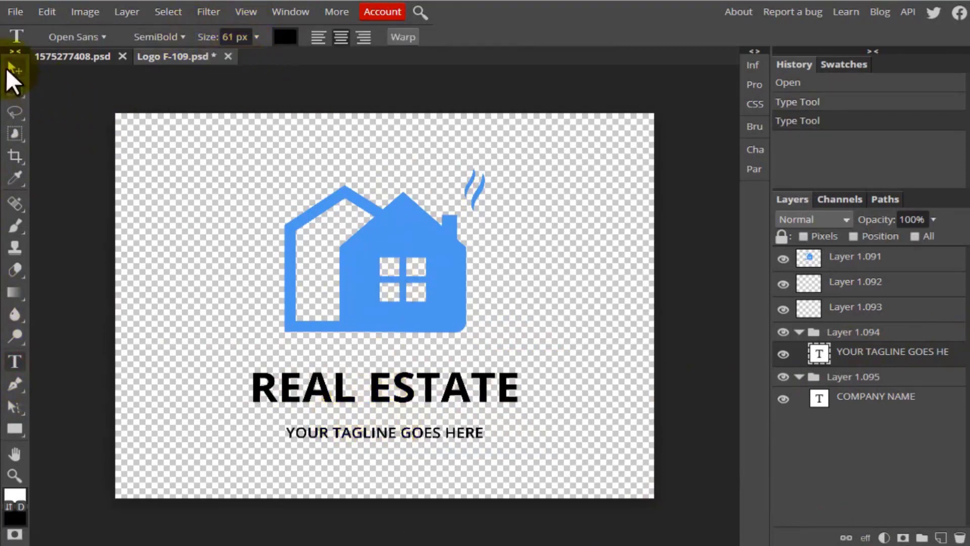
click(488, 217)
click(394, 237)
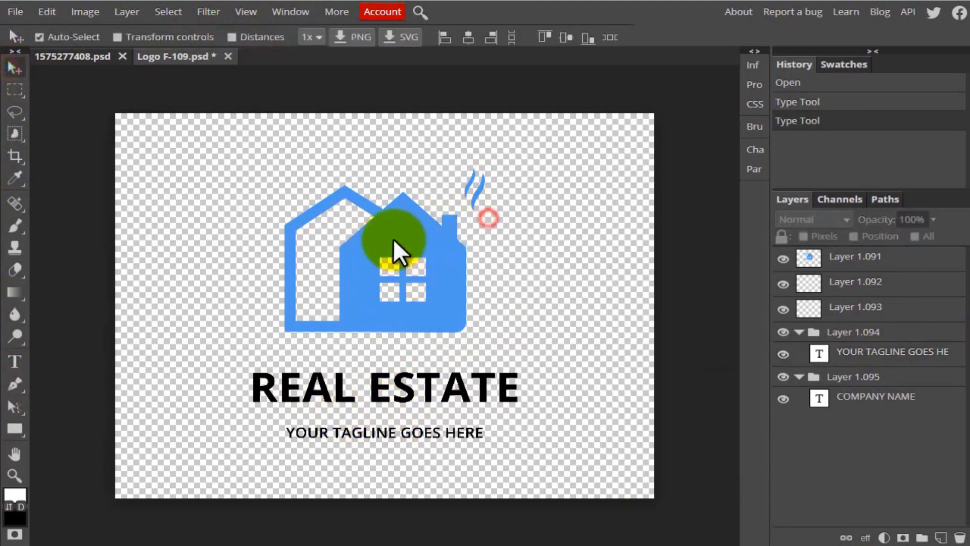
Step: Set the font of the REAL ESTATE text to Lato in the Heavy style
click(380, 390)
click(14, 359)
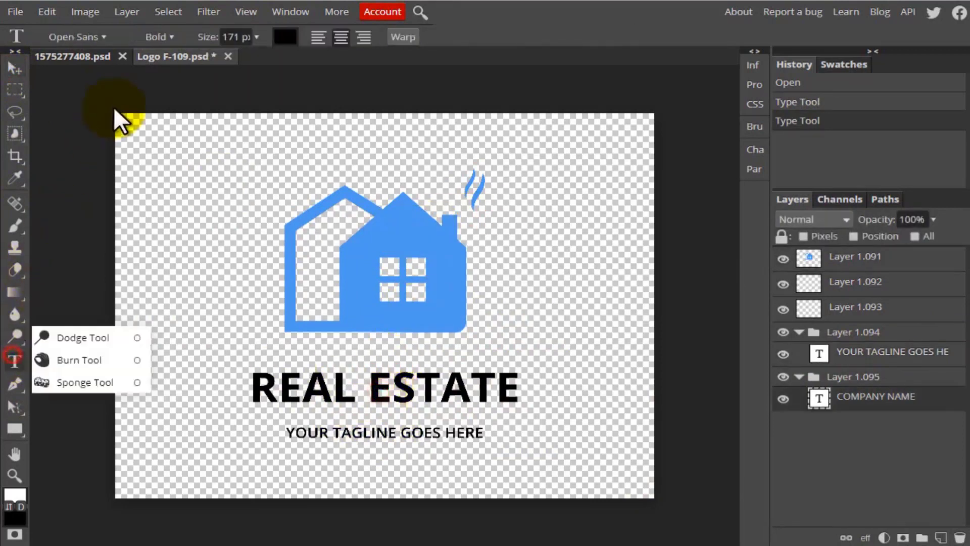
click(105, 37)
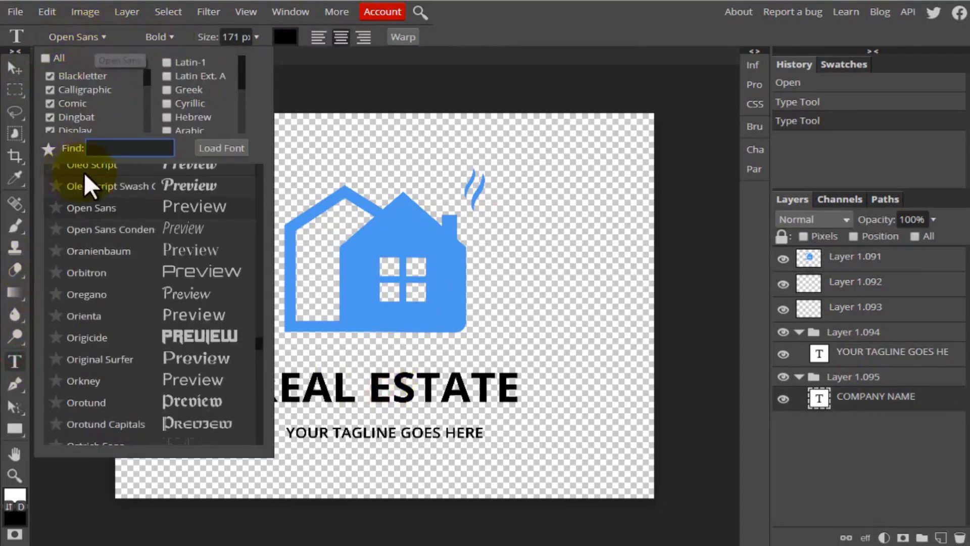
click(105, 148)
text(LATO)
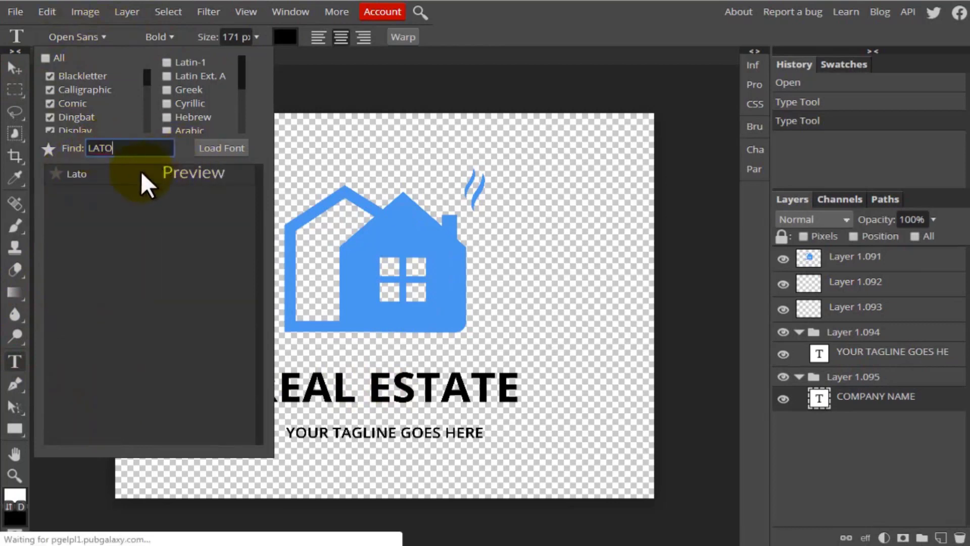
click(83, 172)
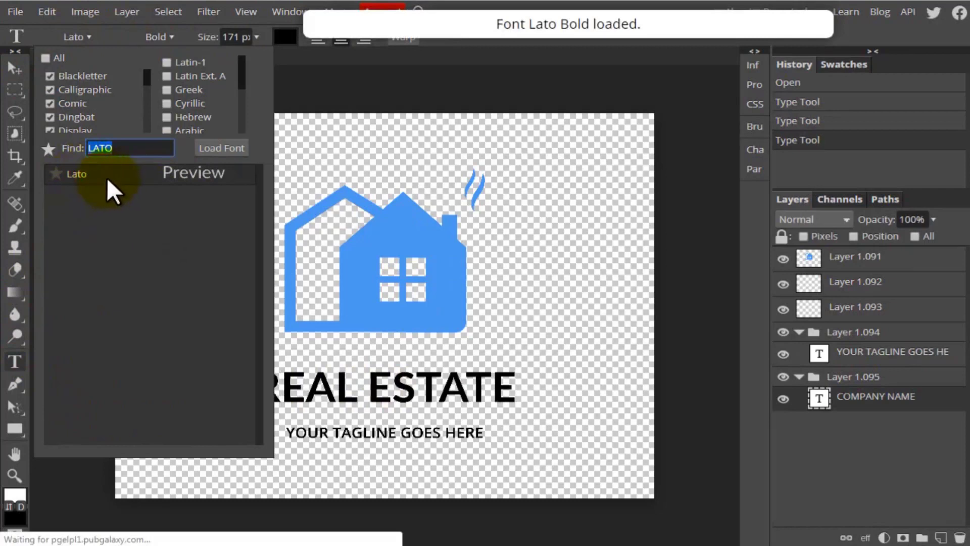
click(169, 36)
click(150, 366)
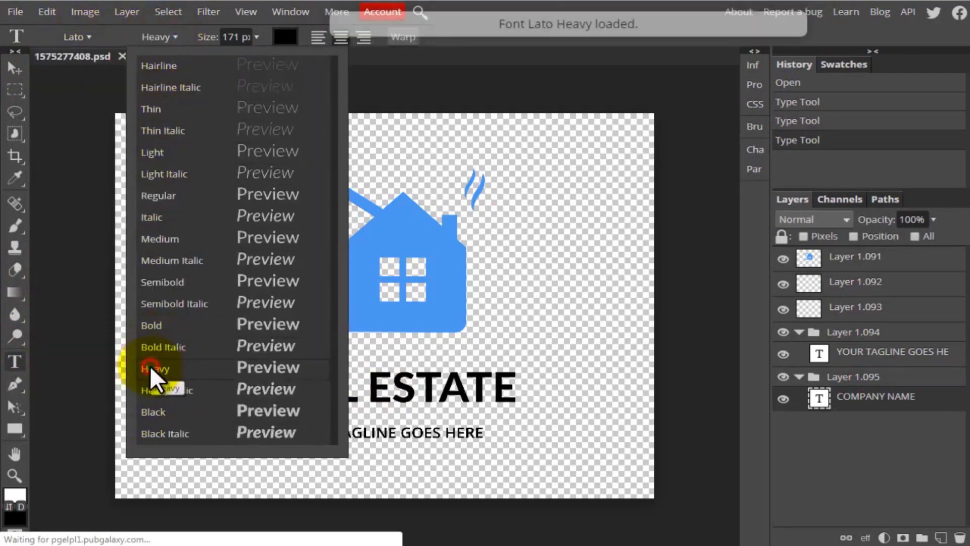
click(15, 66)
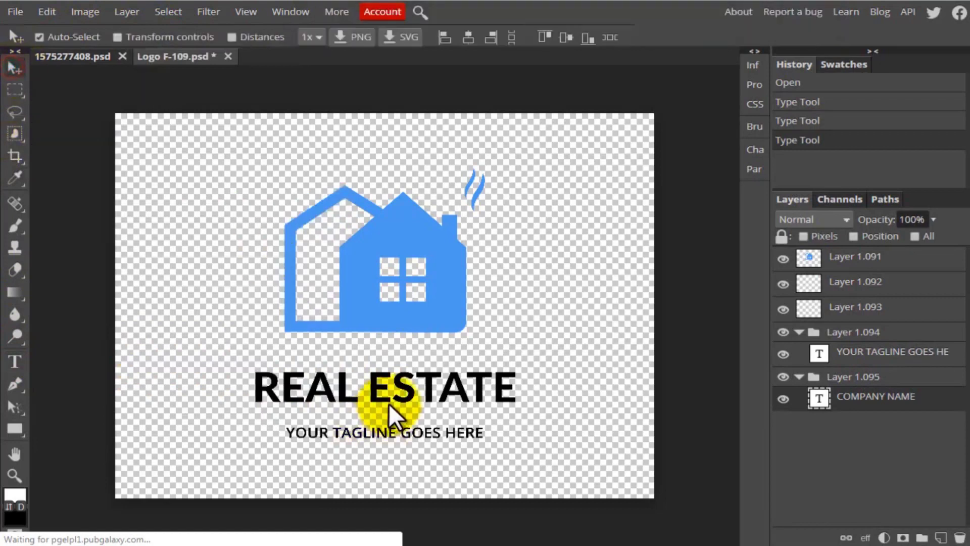
Step: Change the colour of the REAL ESTATE text to blue, hex 1143eb
click(14, 384)
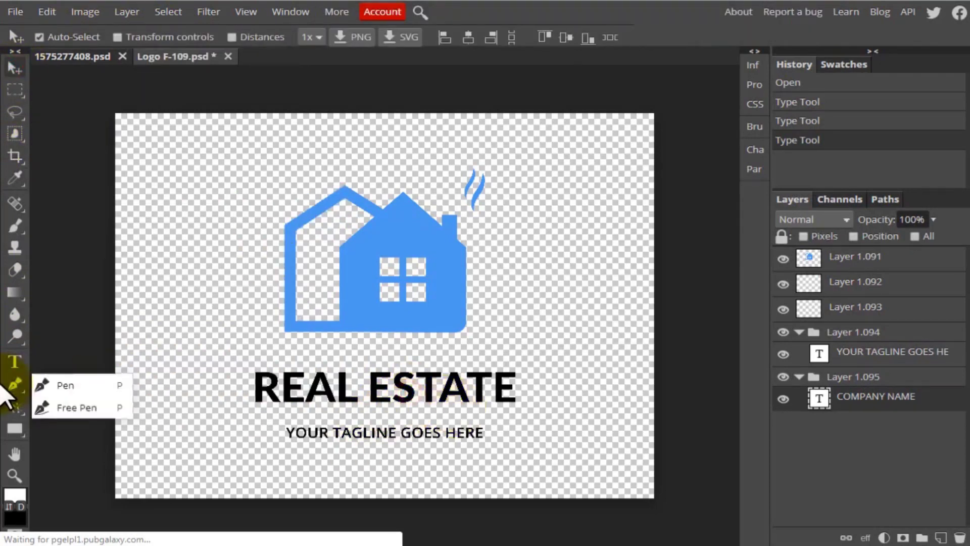
click(14, 362)
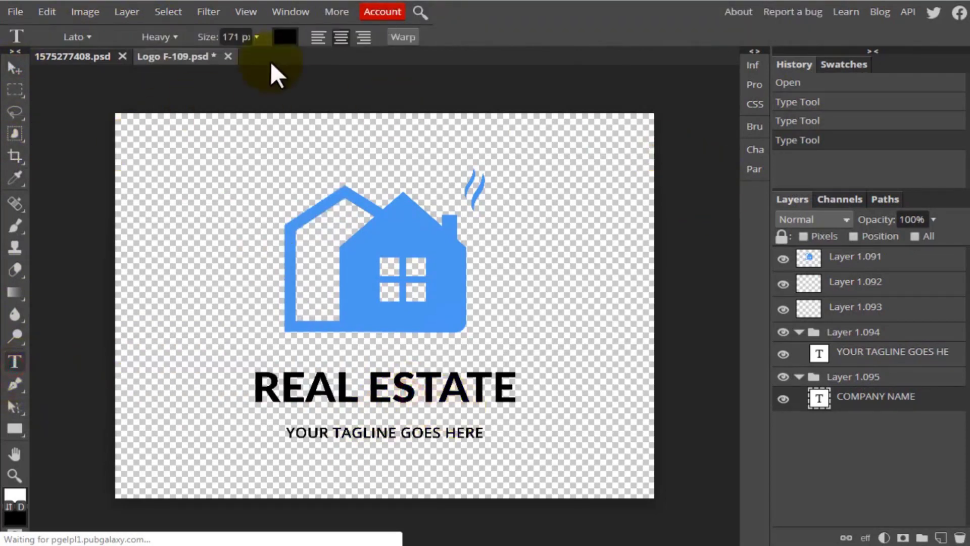
click(283, 38)
drag(354, 122, 733, 71)
click(757, 161)
mouse_move(757, 162)
mouse_down()
mouse_move(758, 147)
mouse_move(761, 162)
mouse_up()
drag(680, 180, 736, 107)
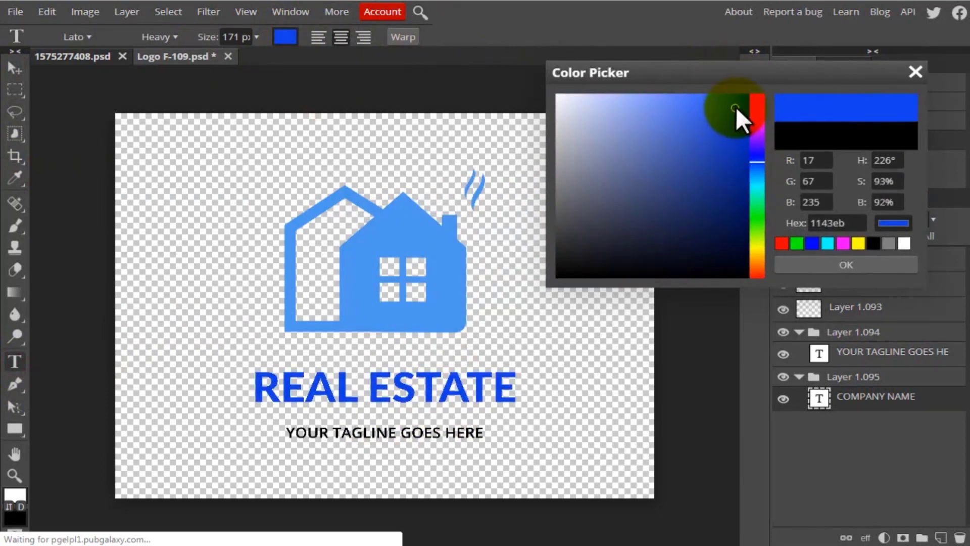
click(821, 264)
click(392, 230)
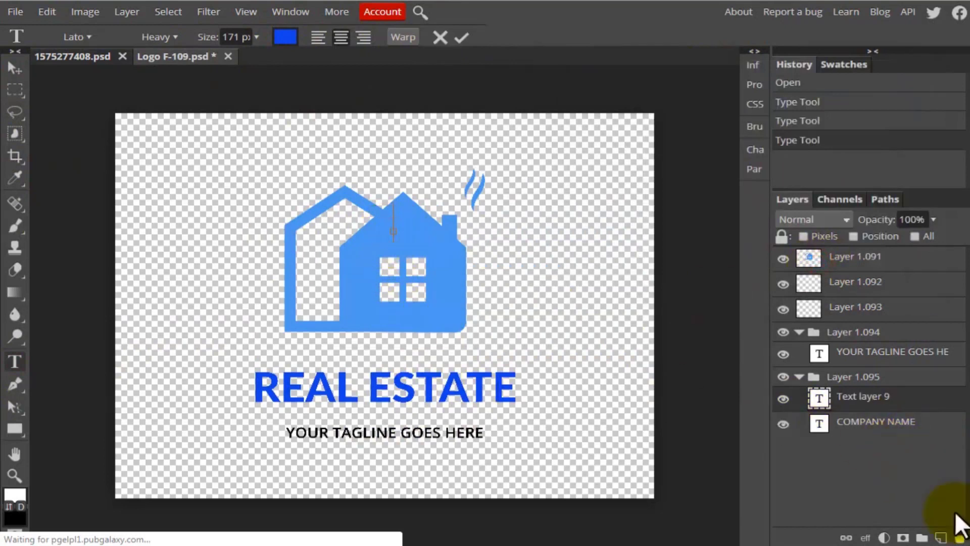
click(959, 537)
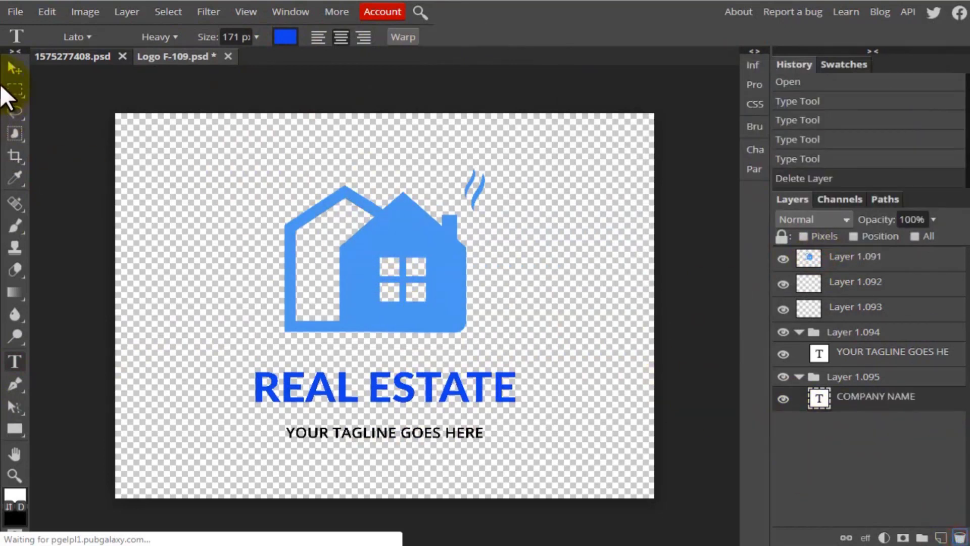
click(15, 68)
drag(390, 238, 409, 229)
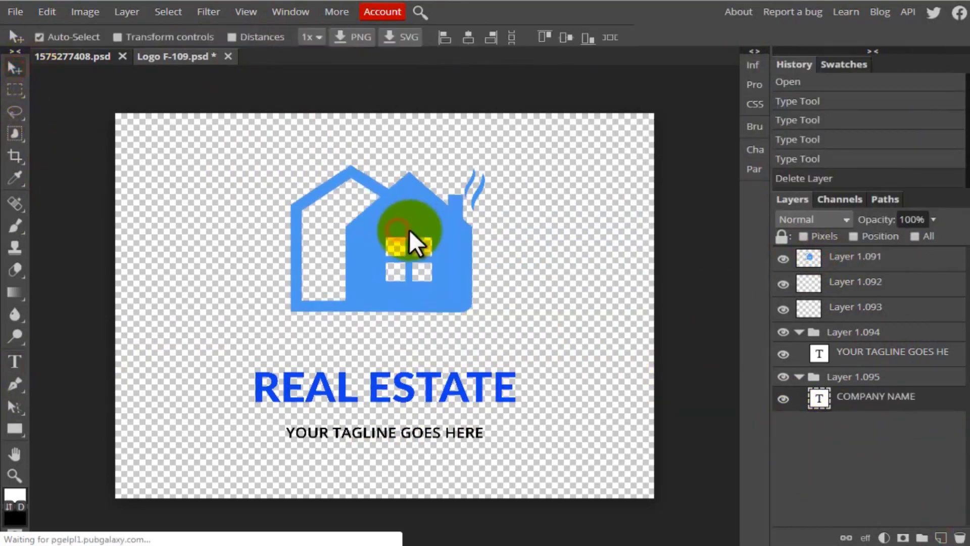
key(ctrl+z)
Step: Apply a Color Overlay effect to the house shape on Layer 1.091
click(475, 196)
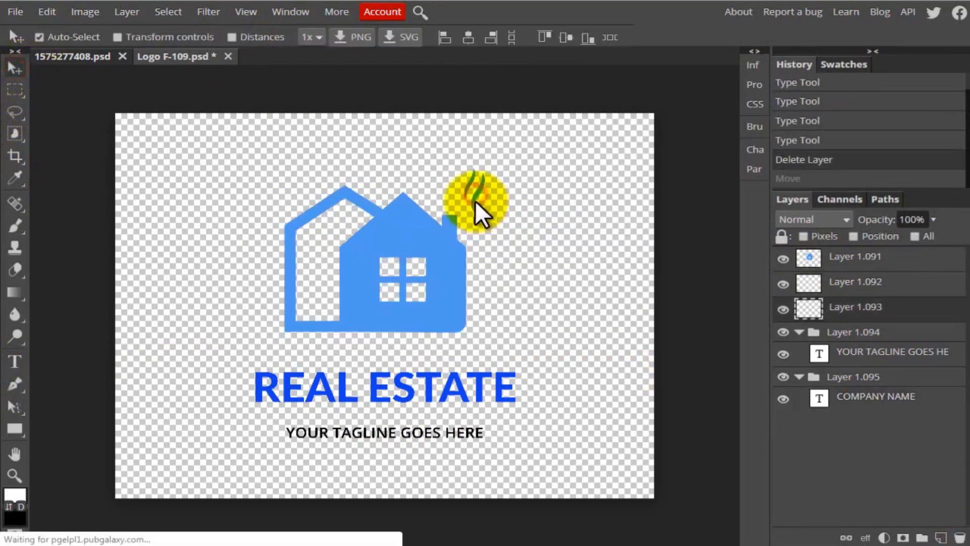
click(414, 235)
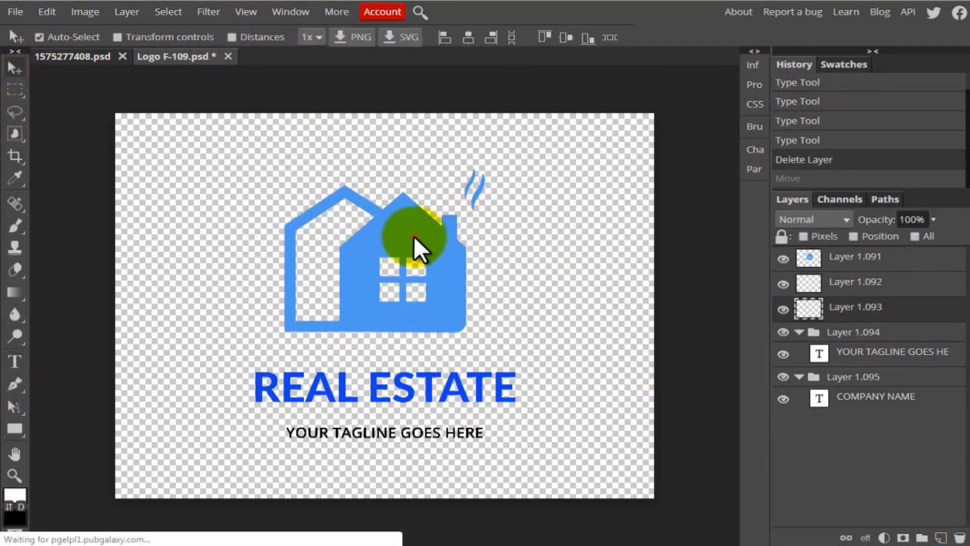
click(864, 538)
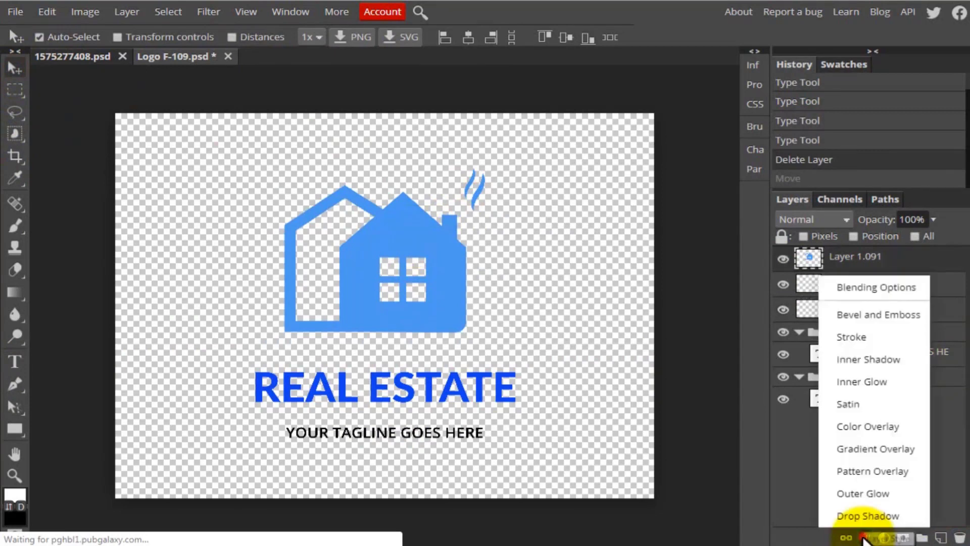
click(870, 428)
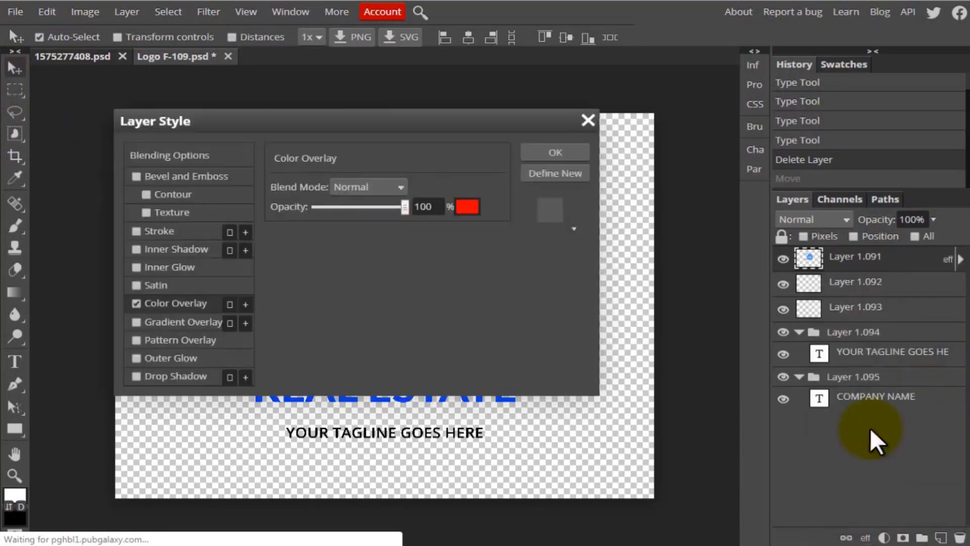
drag(445, 127, 866, 89)
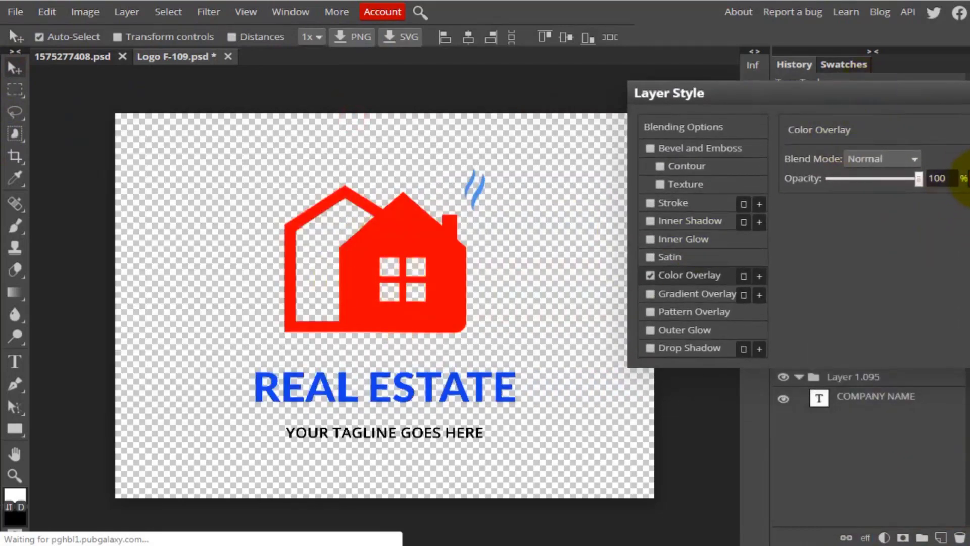
Step: Set the house's overlay colour to purple, hex 5500ff, and apply the layer style
click(966, 179)
drag(249, 129, 762, 235)
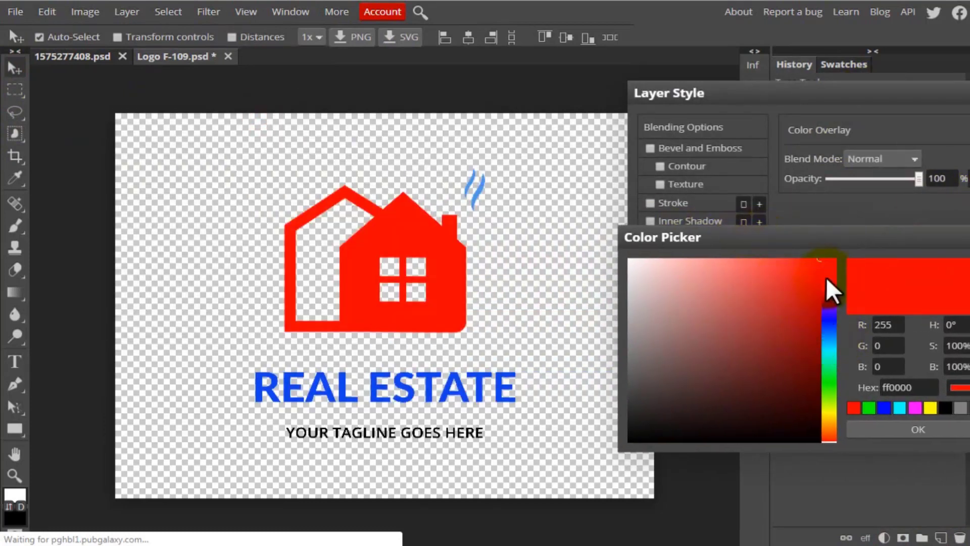
drag(827, 280, 834, 309)
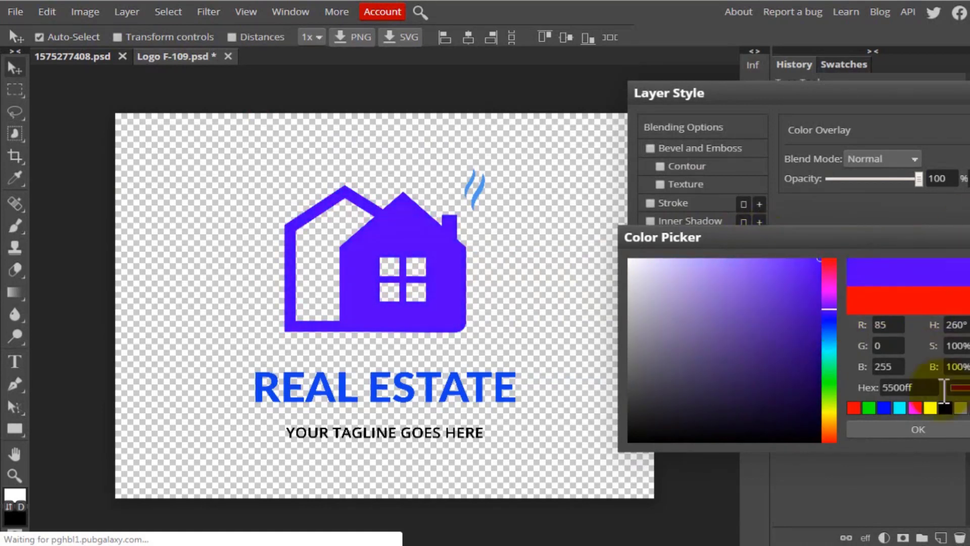
click(905, 429)
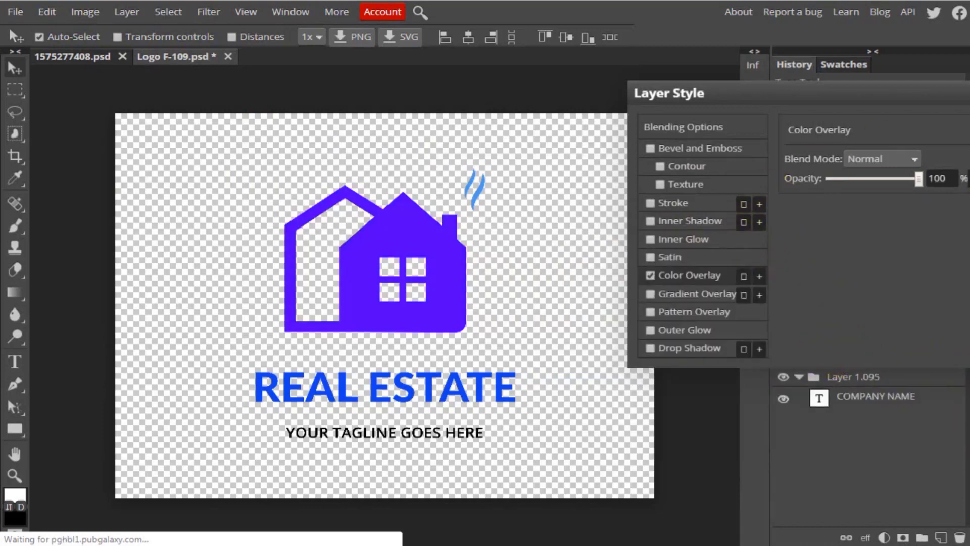
click(969, 126)
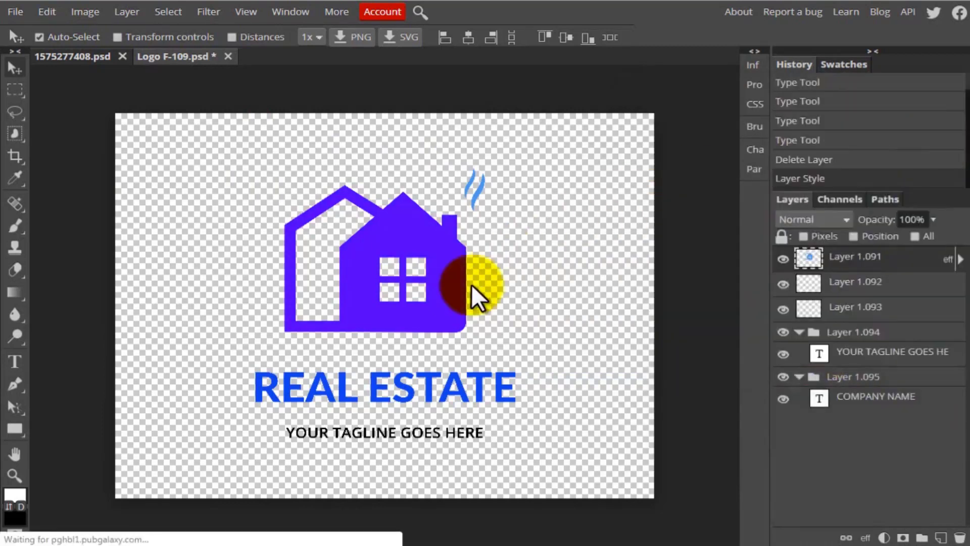
Step: Apply the same purple Color Overlay to the left smoke line above the chimney on Layer 1.092
click(477, 196)
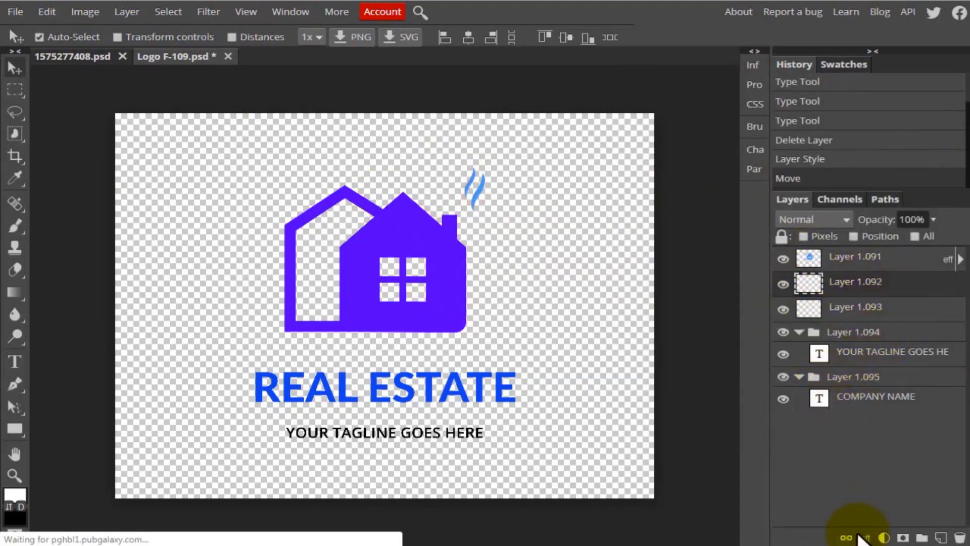
click(863, 538)
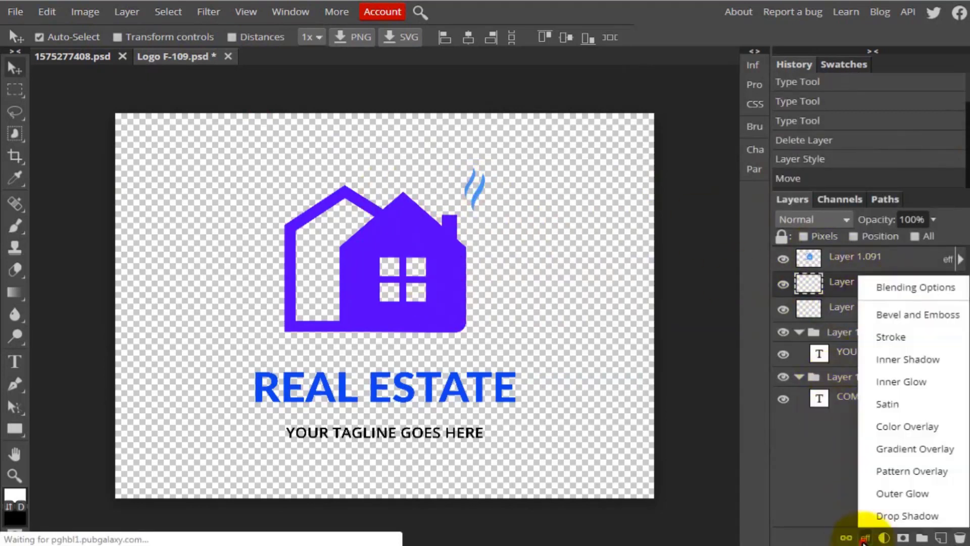
click(897, 427)
drag(441, 118, 866, 205)
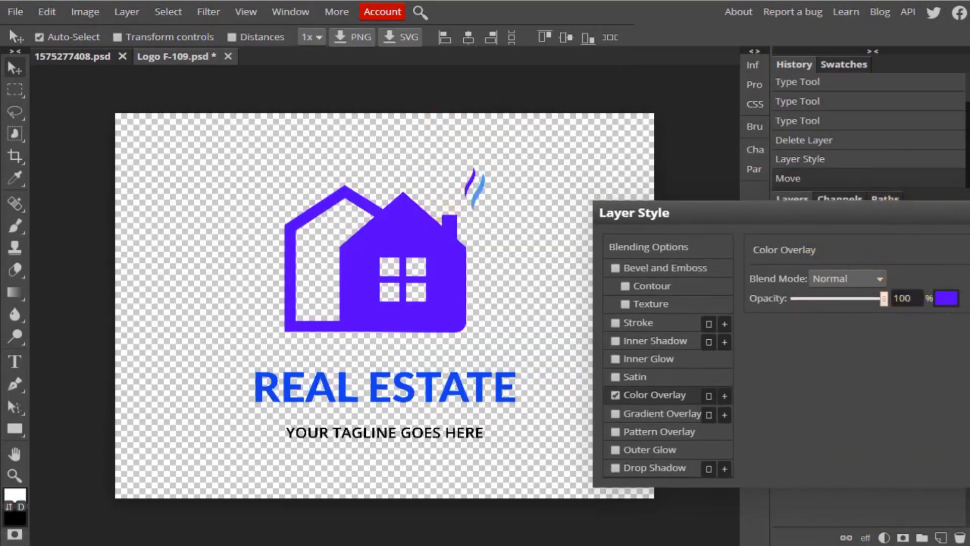
click(952, 257)
Step: Apply the purple Color Overlay to the remaining blue smoke line on Layer 1.093
click(841, 307)
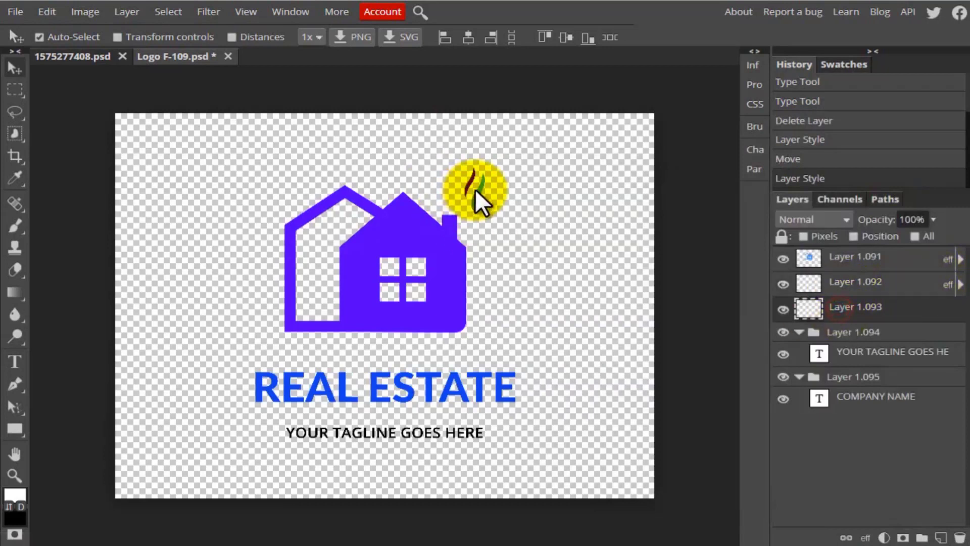
click(865, 537)
click(913, 424)
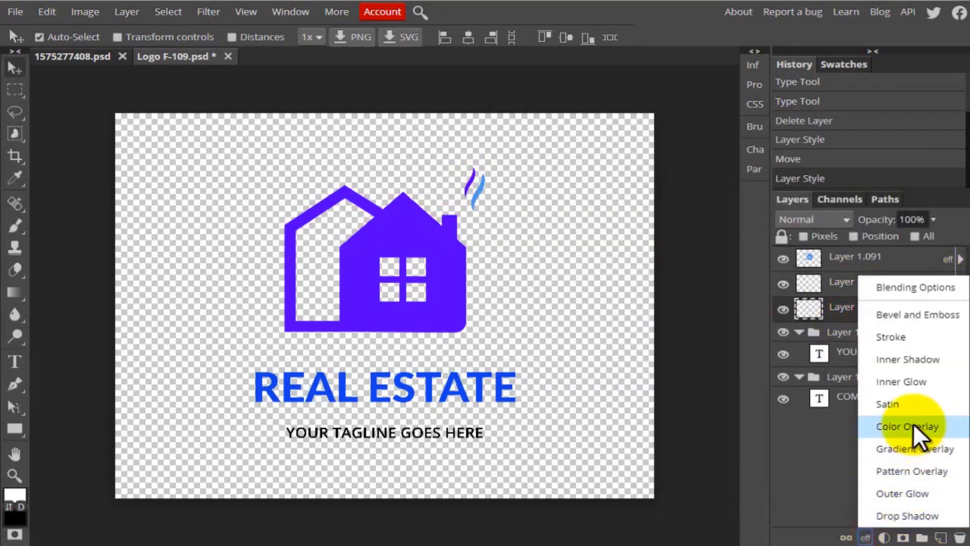
click(539, 151)
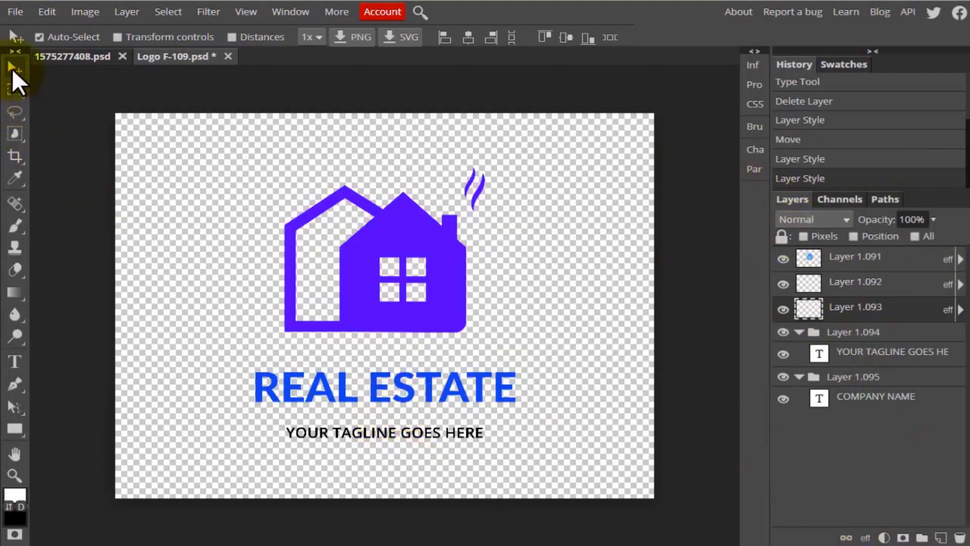
Step: Move the REAL ESTATE text closer beneath the house and place the tagline directly under it
drag(412, 393, 396, 378)
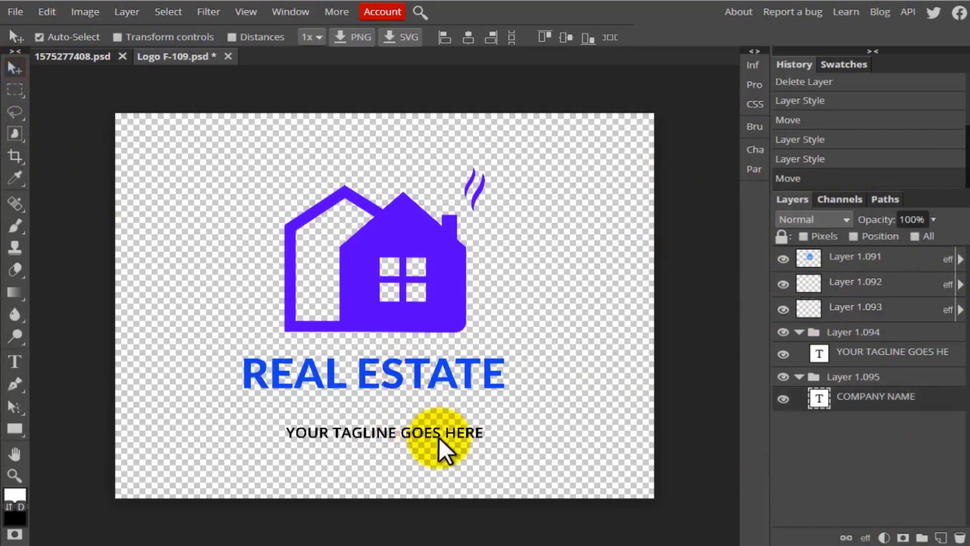
drag(429, 431, 420, 405)
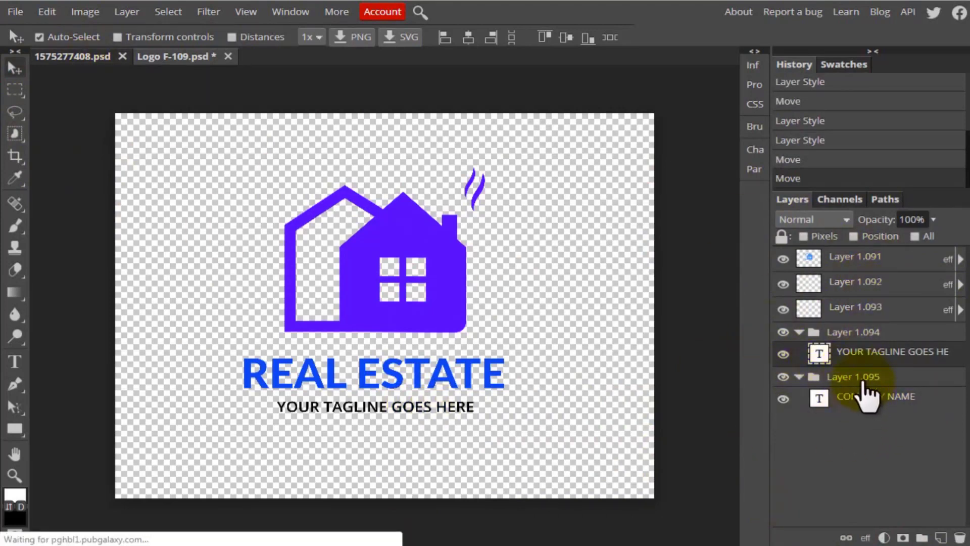
Step: Save the customised logo as a PSD file
click(13, 11)
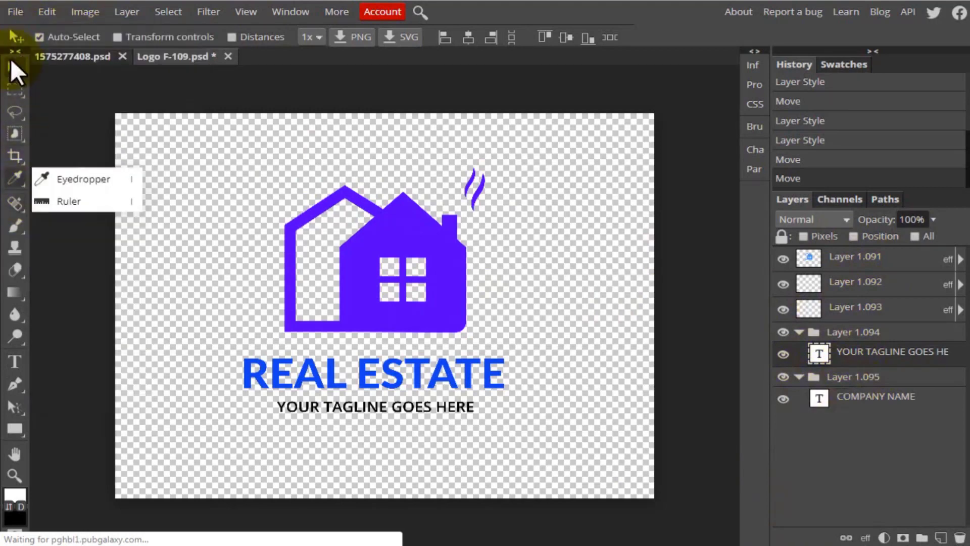
click(14, 11)
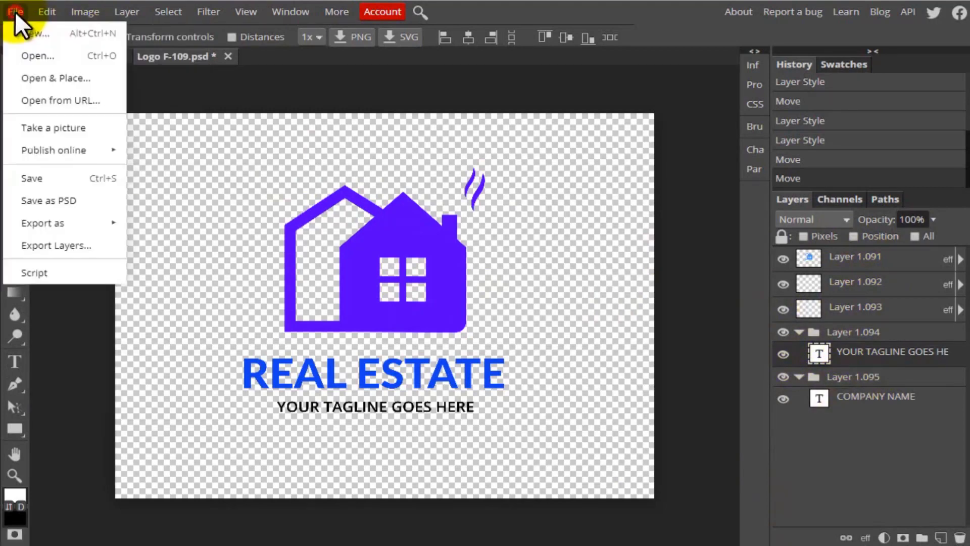
click(39, 199)
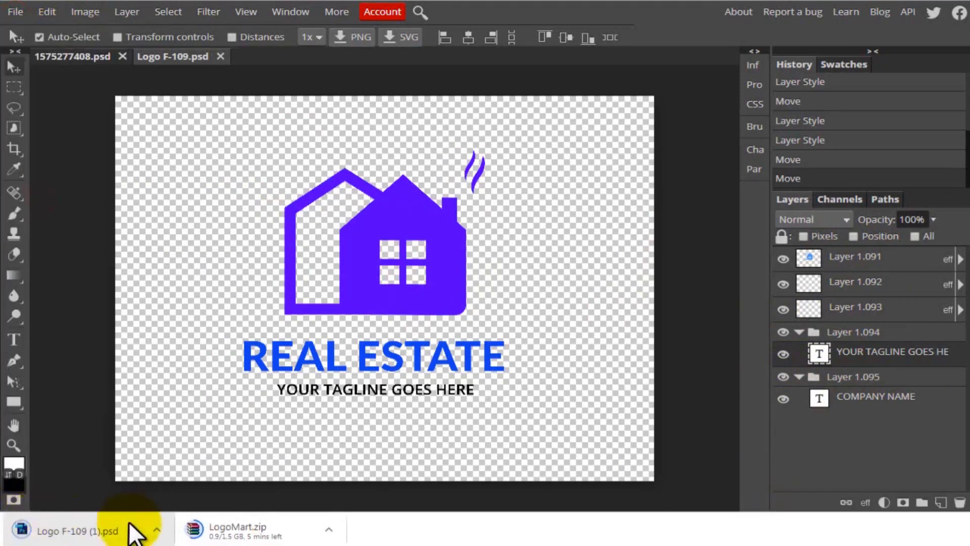
Step: Cancel the running download of LogoMart.zip
click(325, 528)
click(346, 504)
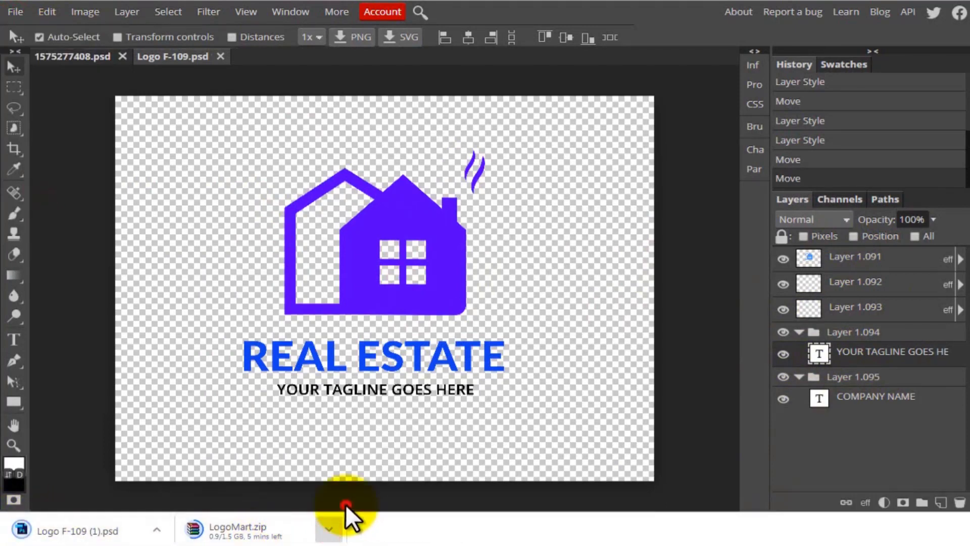
click(329, 529)
click(446, 536)
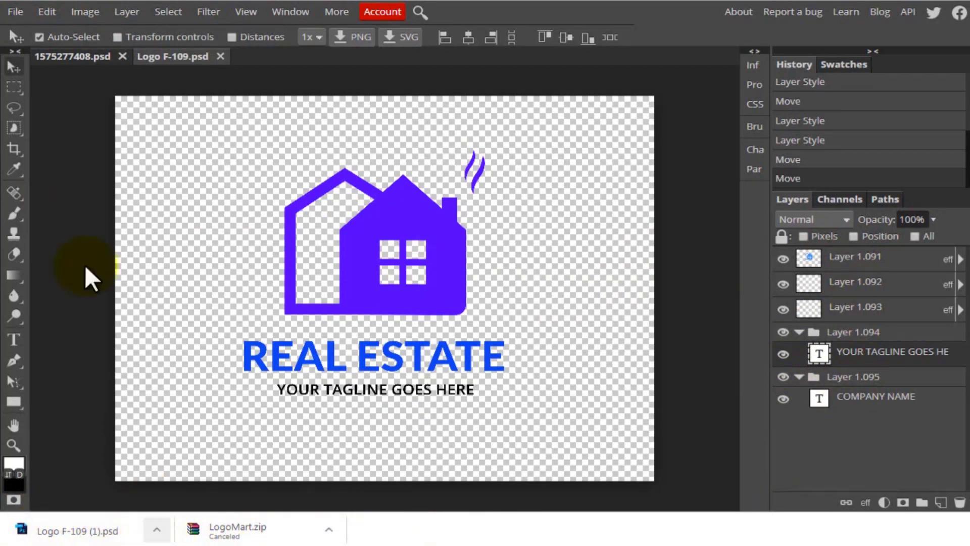
Step: Open the export settings for saving the logo as a PNG
click(11, 14)
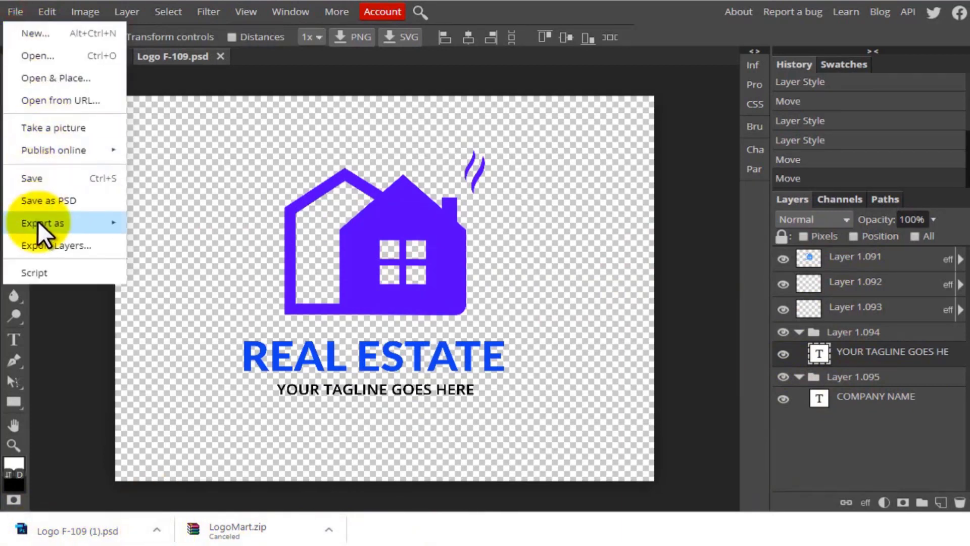
mouse_move(37, 222)
click(160, 223)
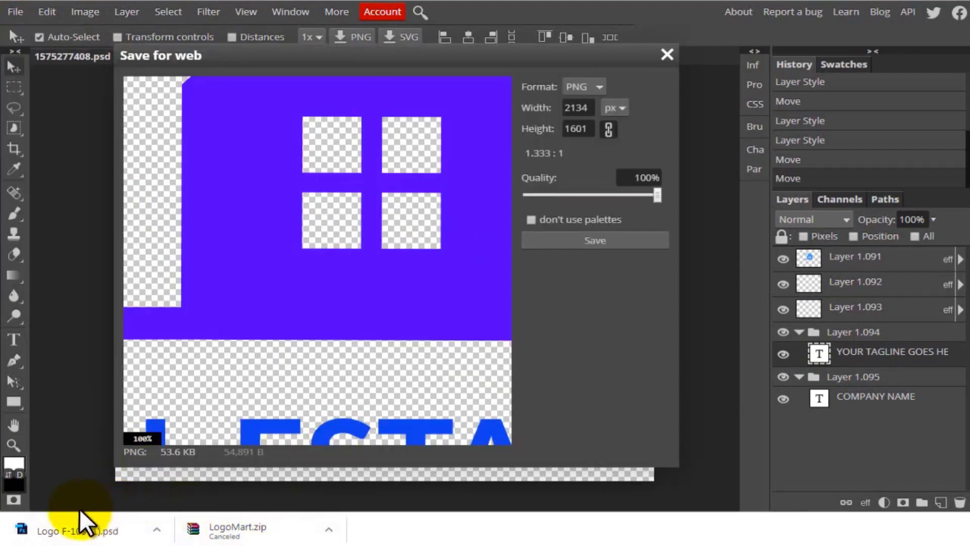
click(451, 153)
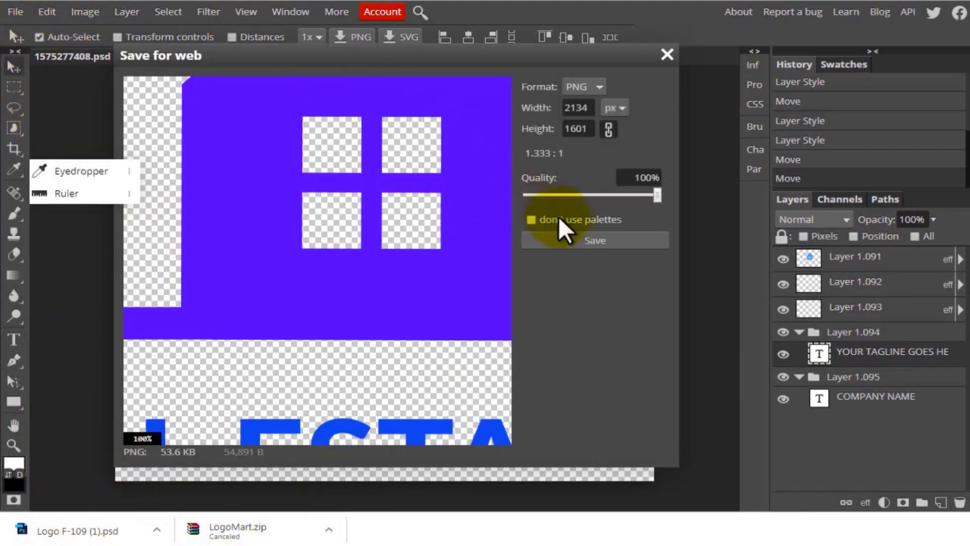
Step: Try an export quality of 61% and restore it to 100%
click(657, 194)
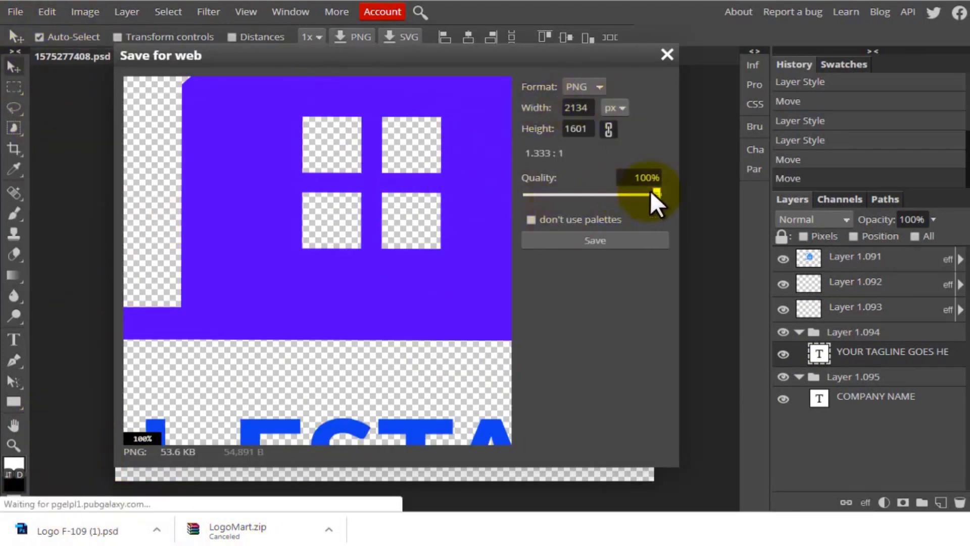
drag(655, 193, 604, 197)
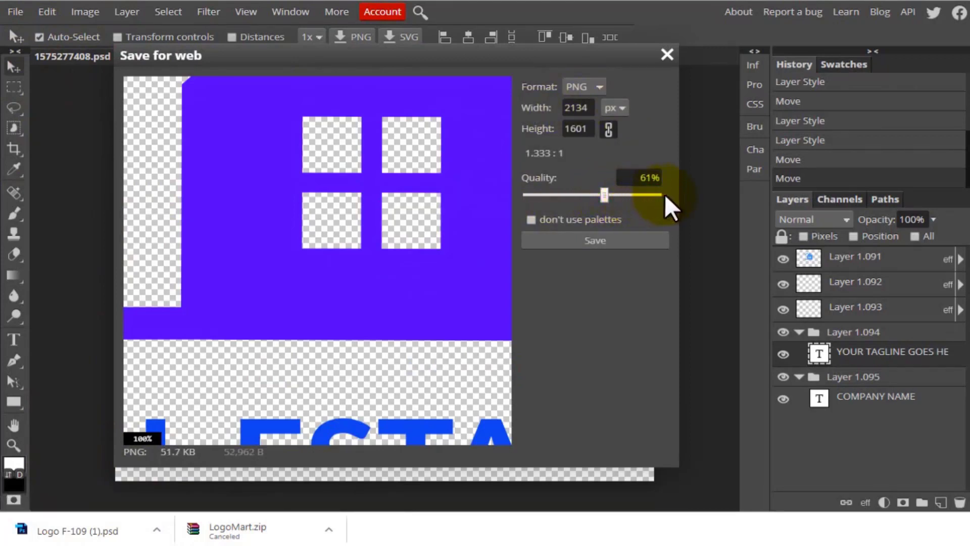
drag(604, 196, 657, 195)
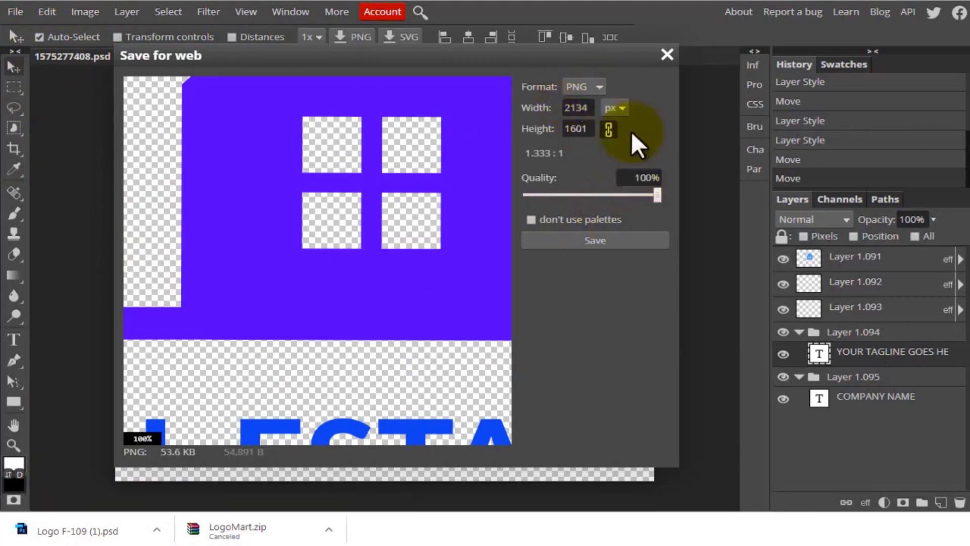
Step: Keep PNG as the export format, save the image and open the downloaded Logo F-109 (1).png
click(597, 86)
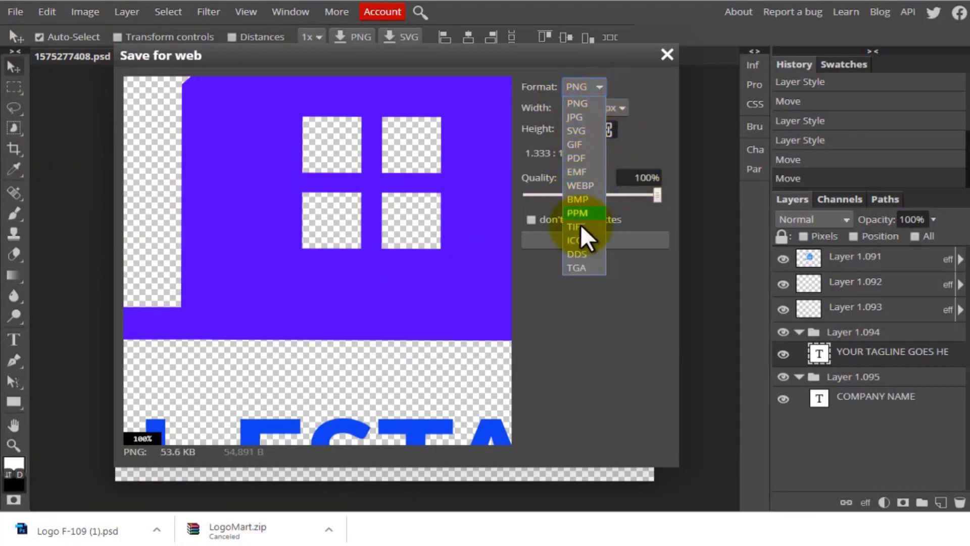
click(579, 104)
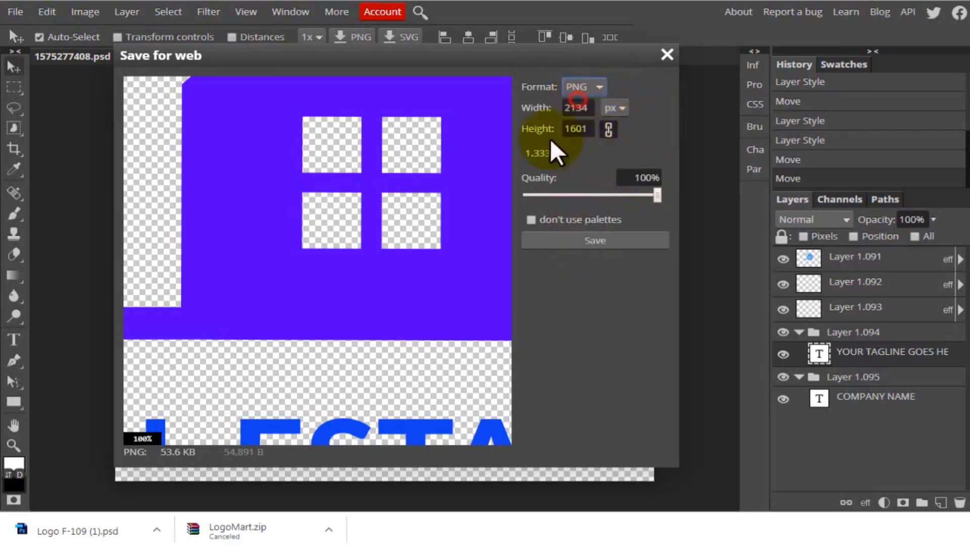
click(568, 242)
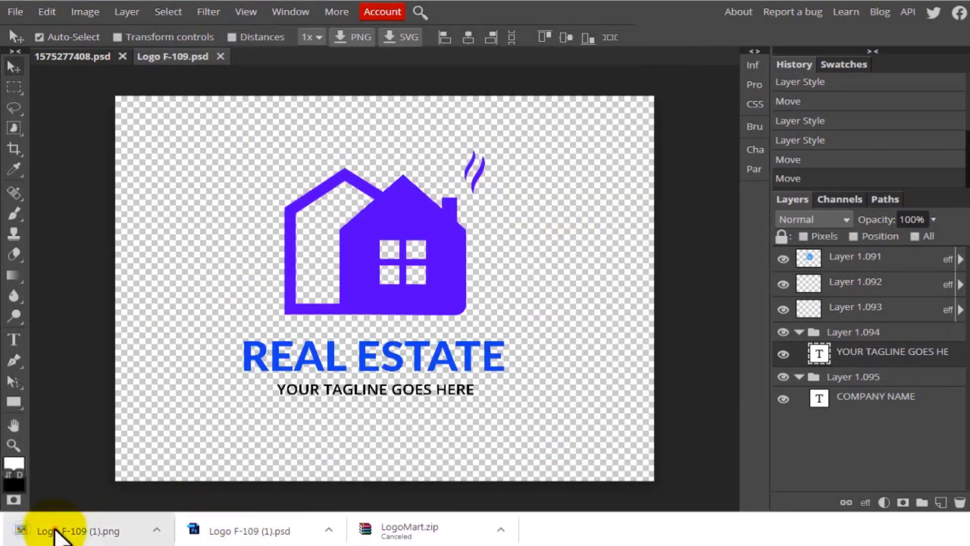
click(71, 534)
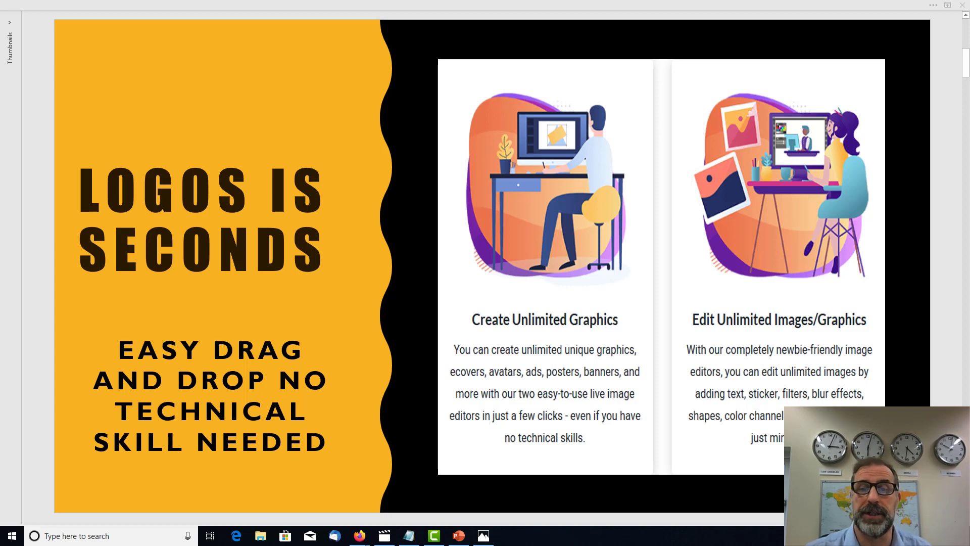
Step: Switch to File Explorer, maximise the VariousStockPhotos.zip window and open its VariousStockPhotos folder
drag(969, 146, 574, 48)
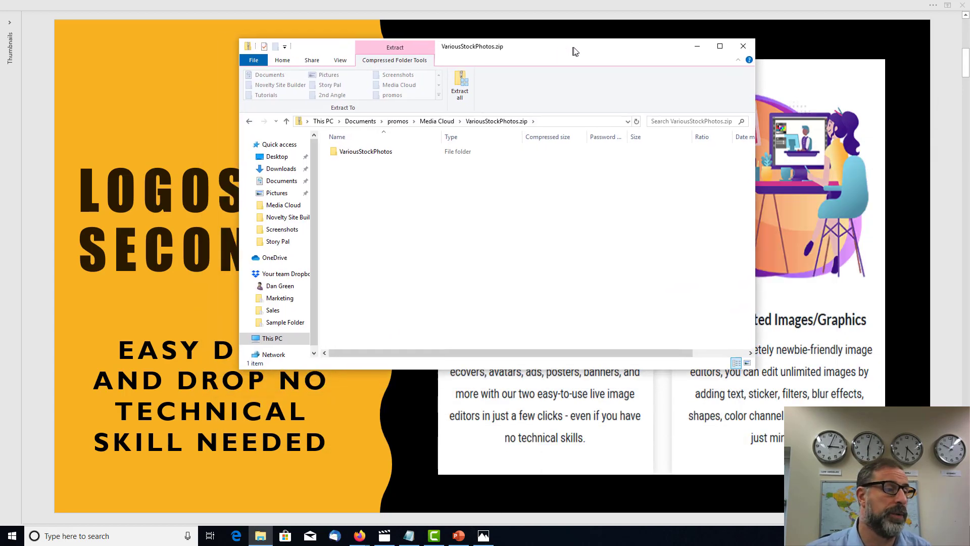
click(722, 46)
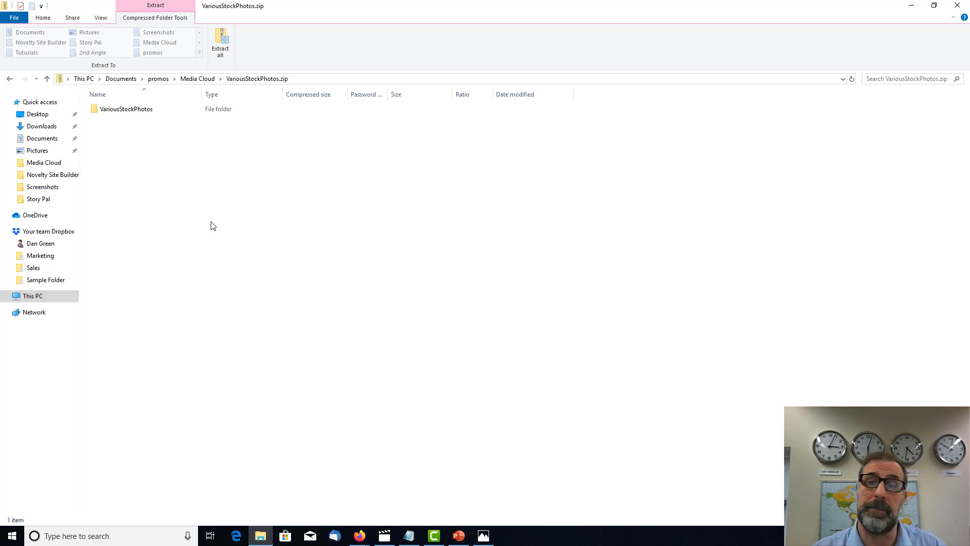
double_click(126, 111)
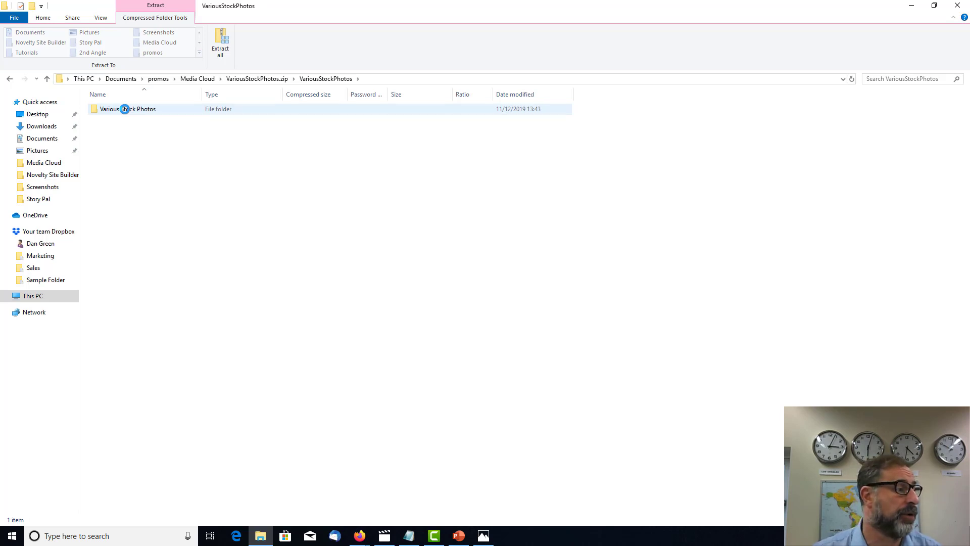
Step: Open the Various Stock Photos folder, look through its file list, and view and close Image1409.jpg
double_click(125, 110)
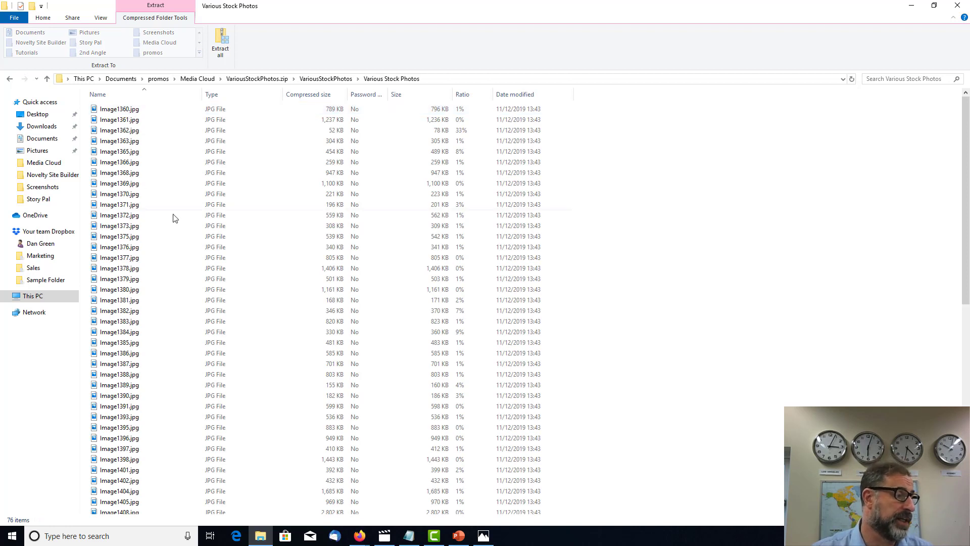
scroll(168, 447, down, 1)
scroll(168, 447, down, 5)
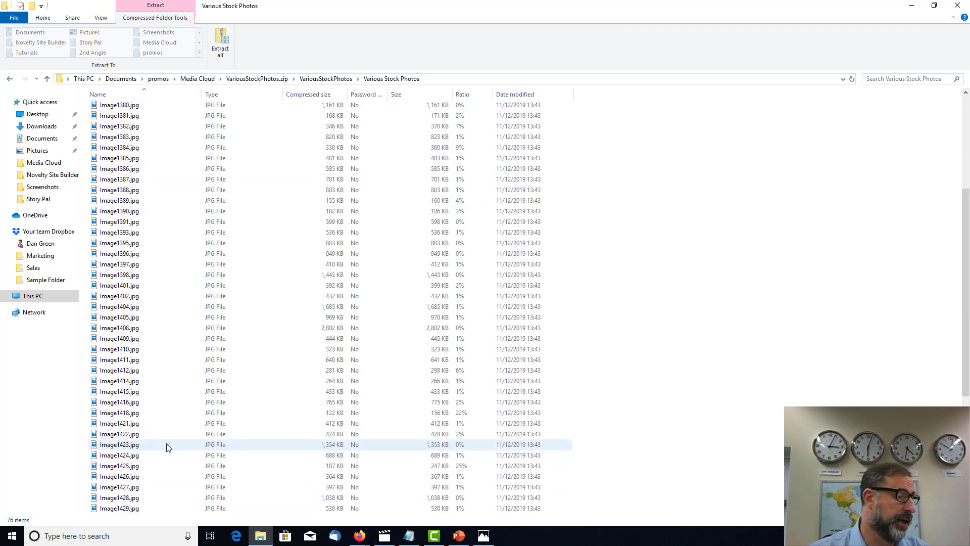
click(120, 343)
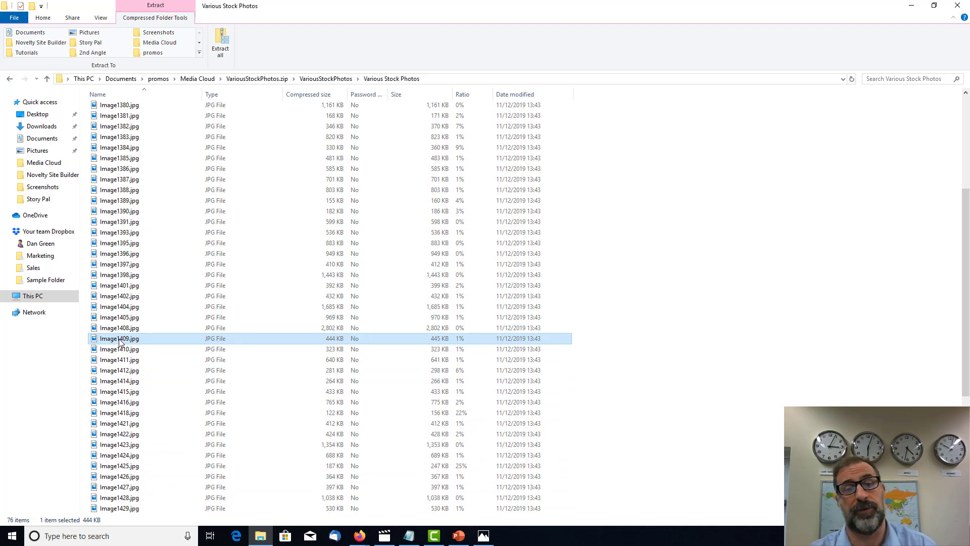
double_click(120, 342)
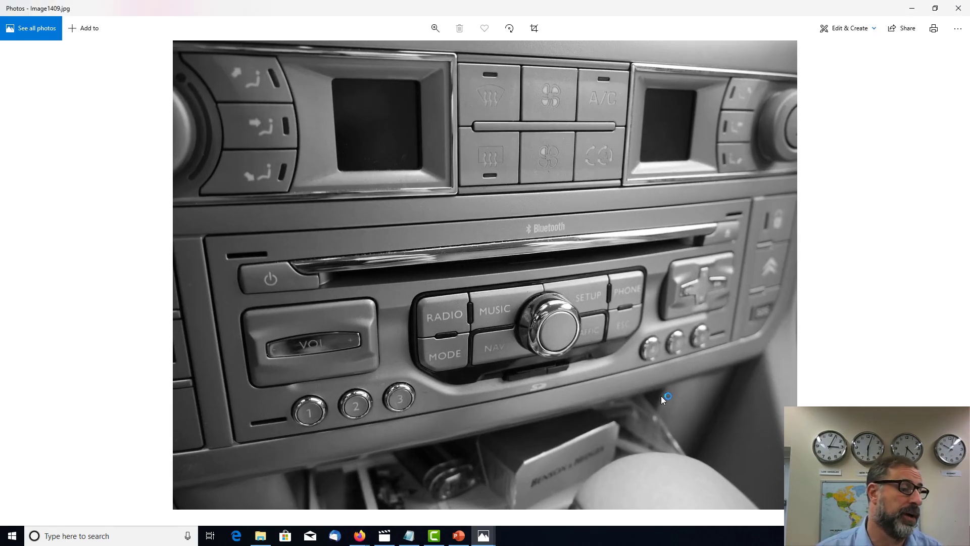
click(960, 10)
Step: View Image1397.jpg, Image1415.jpg and Image1418.jpg one after another, closing each photo after viewing
click(122, 267)
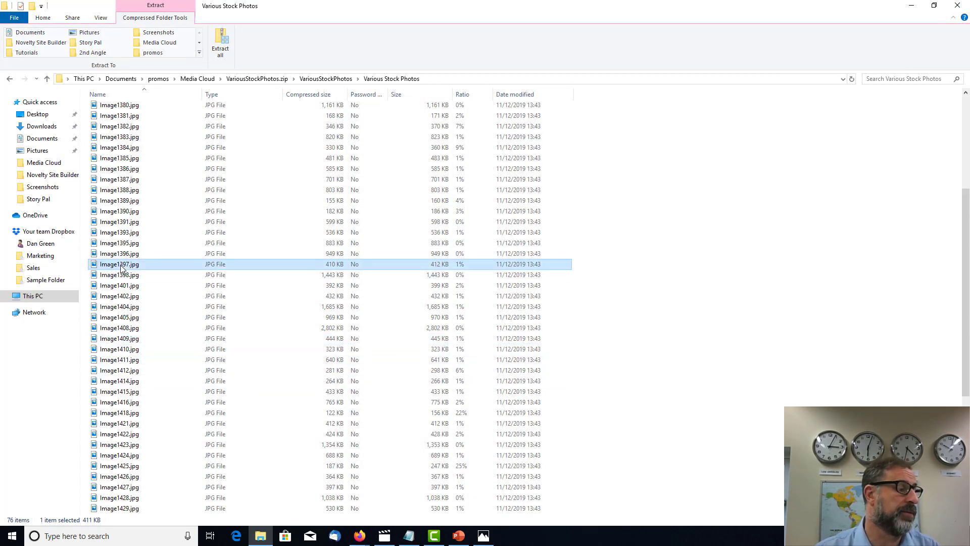
double_click(122, 267)
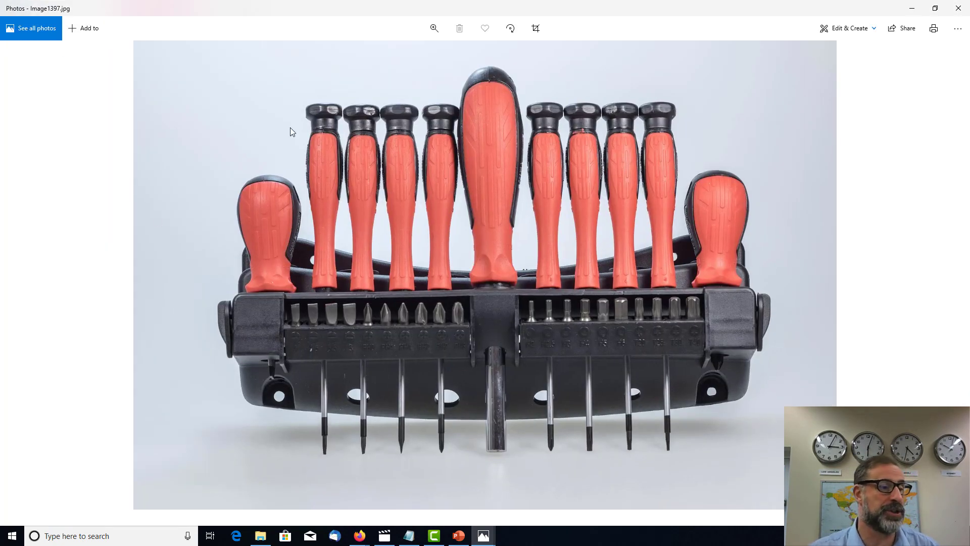
click(960, 11)
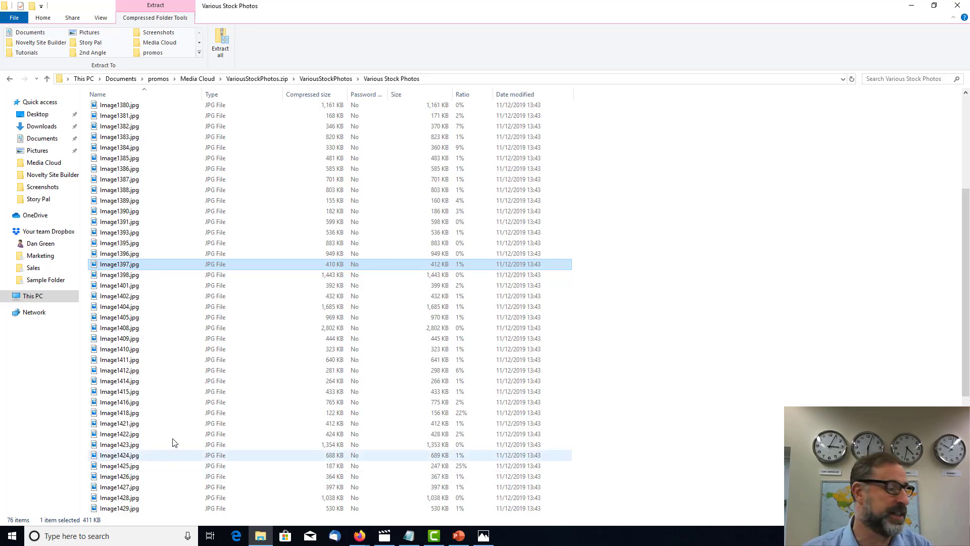
double_click(108, 392)
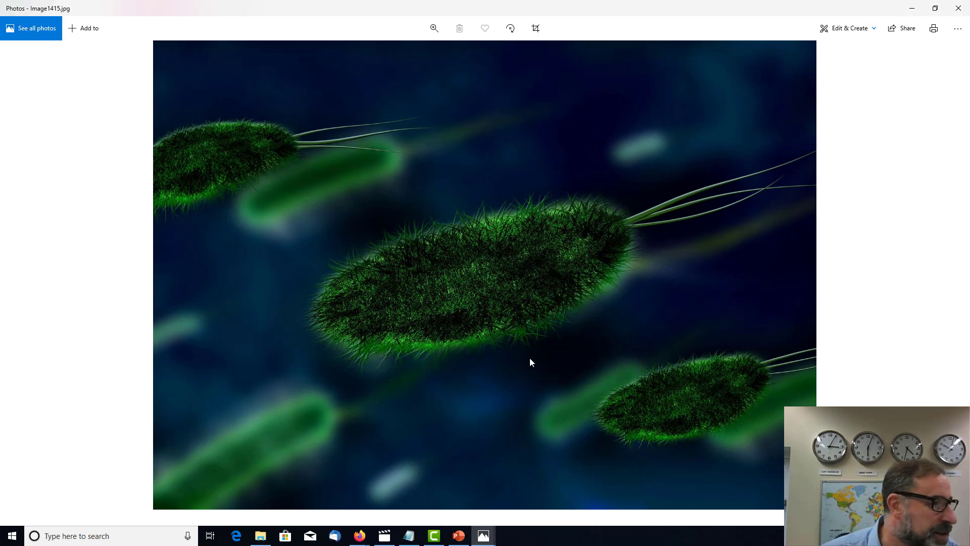
click(954, 7)
click(126, 414)
double_click(126, 414)
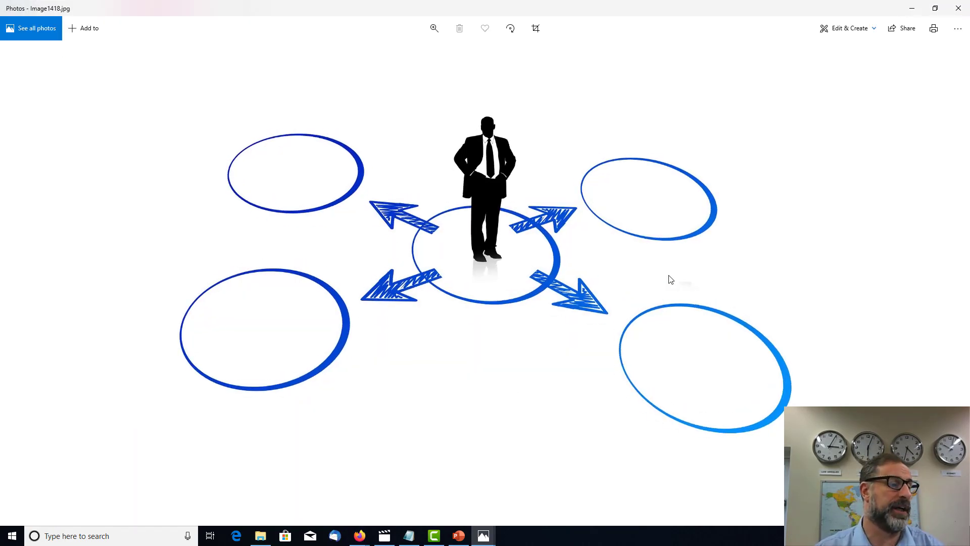
click(958, 13)
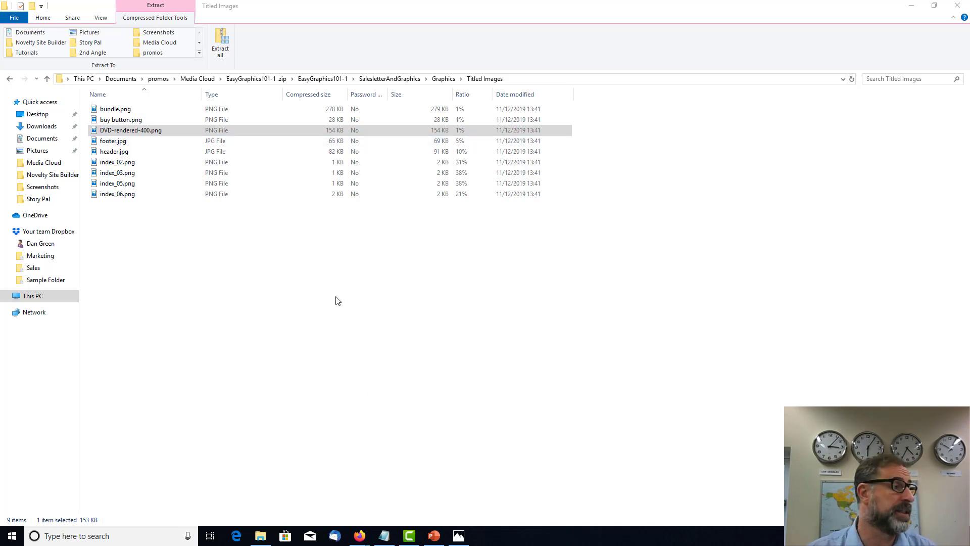
Step: View bundle.png, buy button.png and DVD-rendered-400.png from the Titled Images folder, closing each image after viewing
click(109, 112)
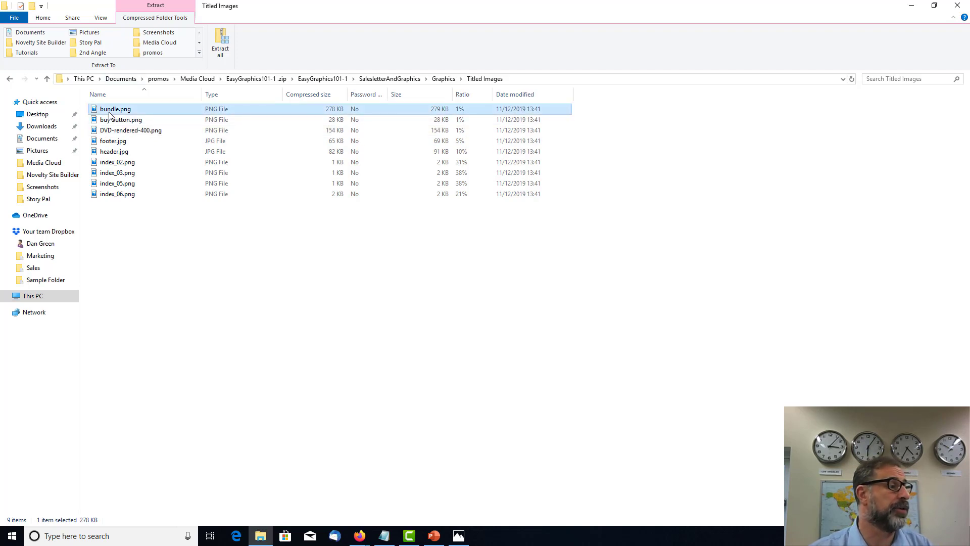
double_click(109, 114)
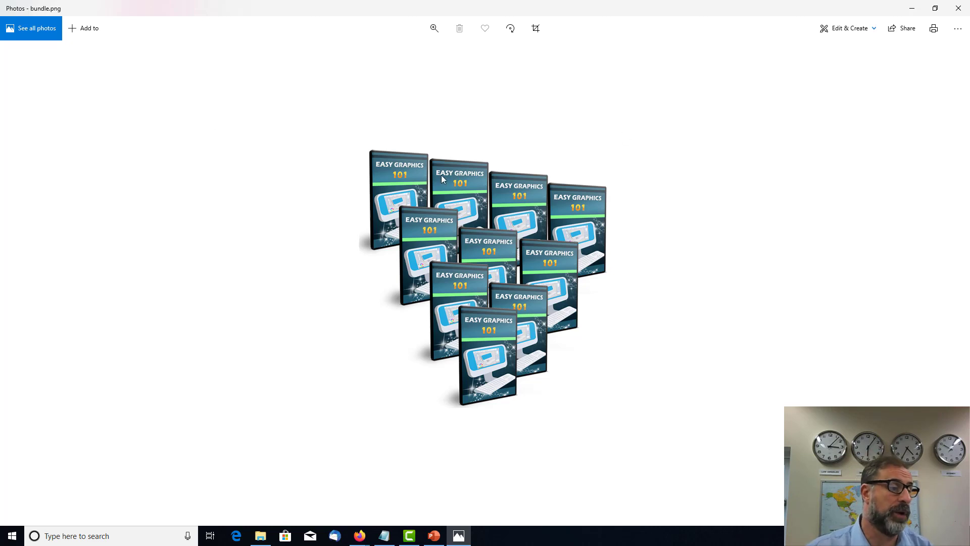
click(959, 8)
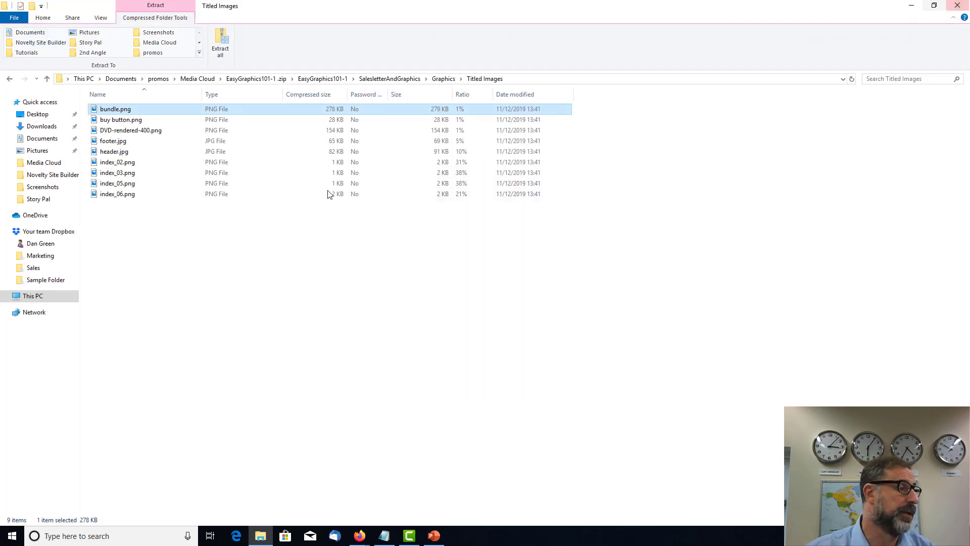
click(119, 124)
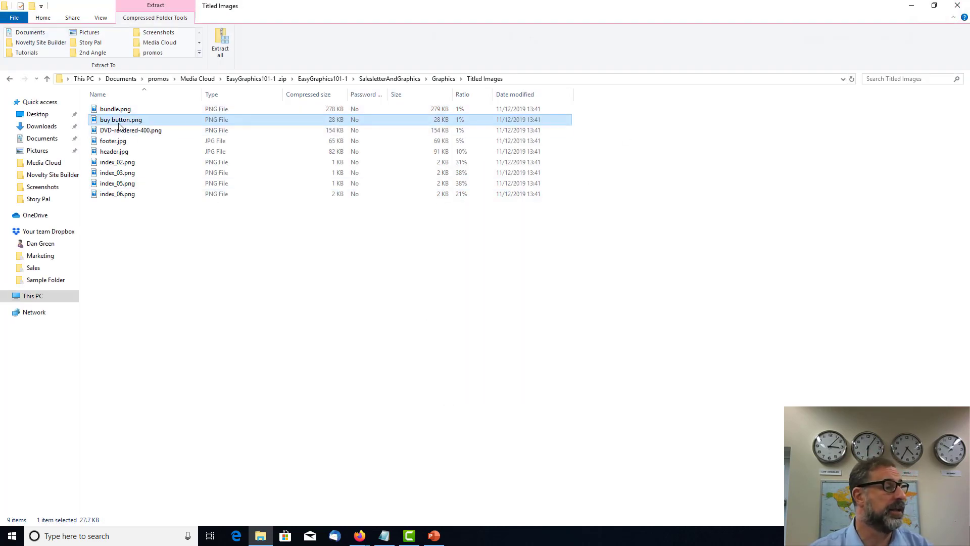
double_click(119, 123)
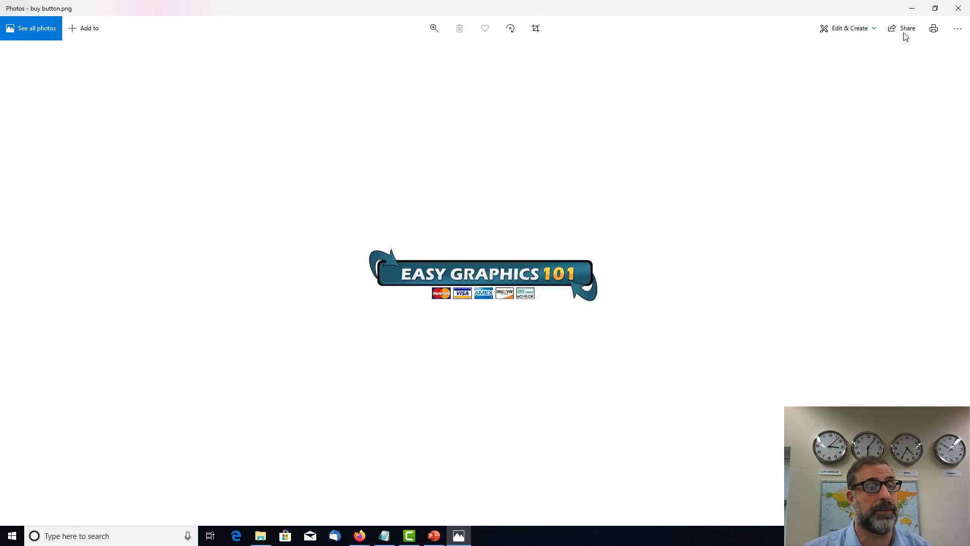
click(958, 8)
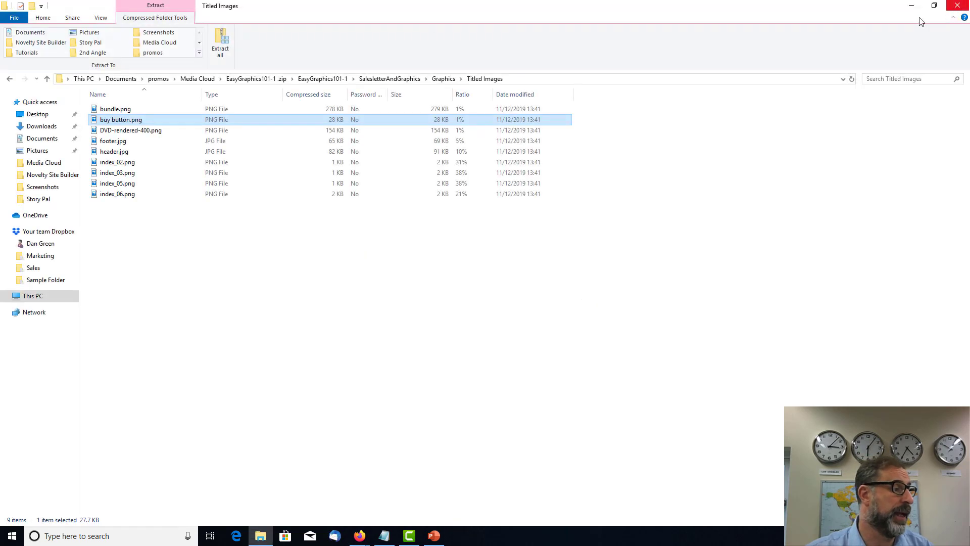
double_click(124, 131)
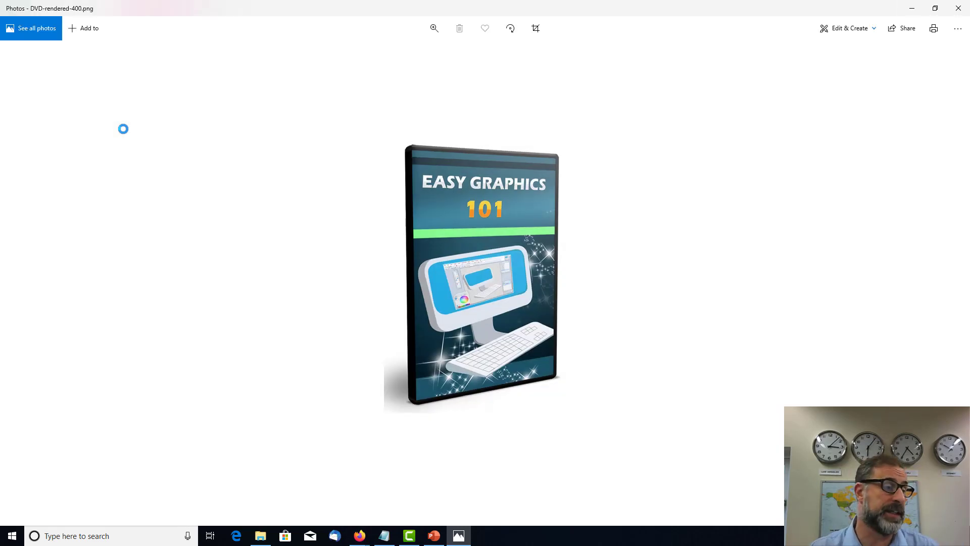
click(958, 11)
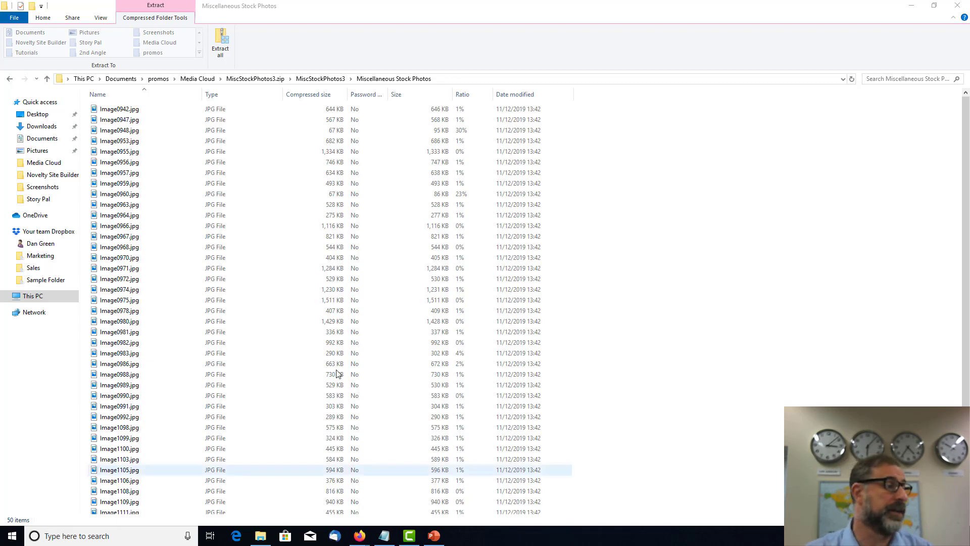
Step: View Image0942.jpg, Image0964.jpg and Image0972.jpg from the Miscellaneous Stock Photos folder, closing each photo after viewing
click(125, 110)
double_click(125, 111)
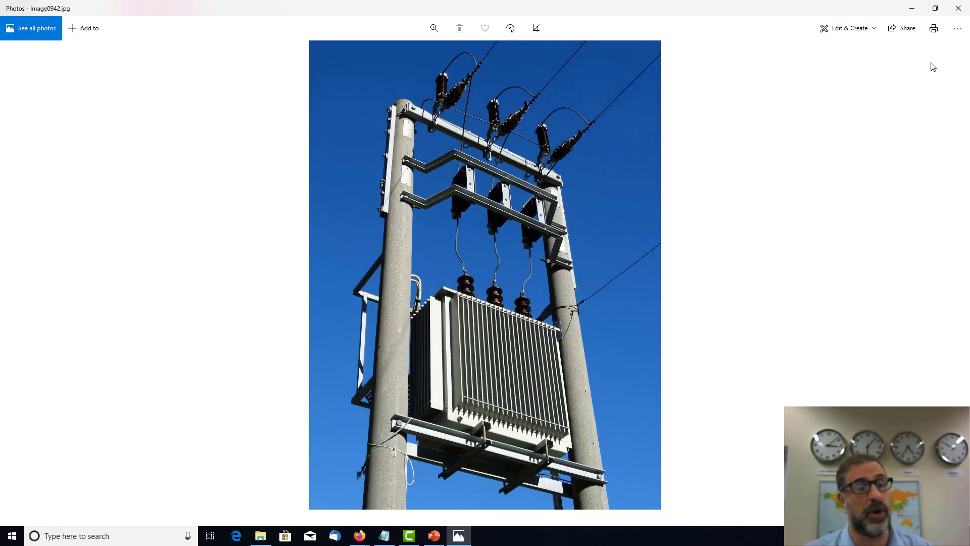
click(959, 8)
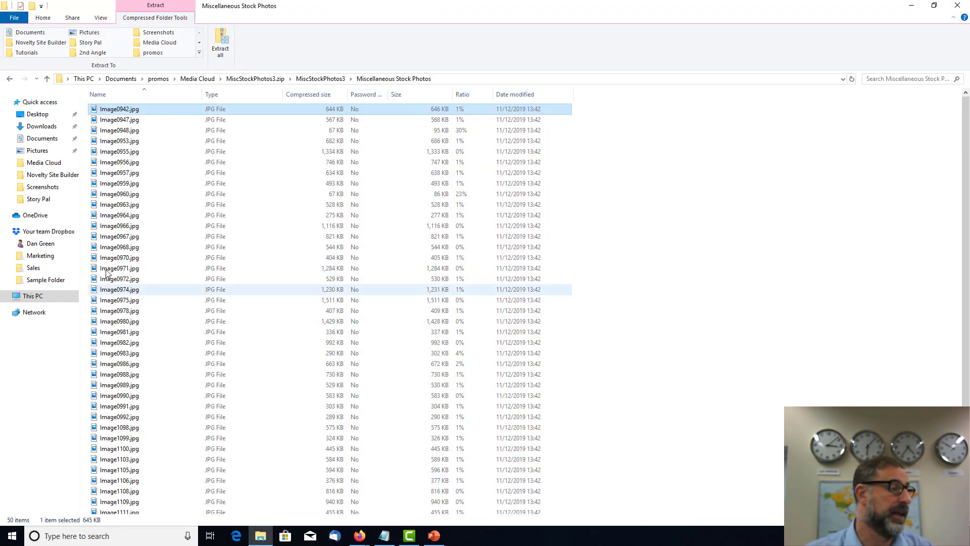
double_click(129, 215)
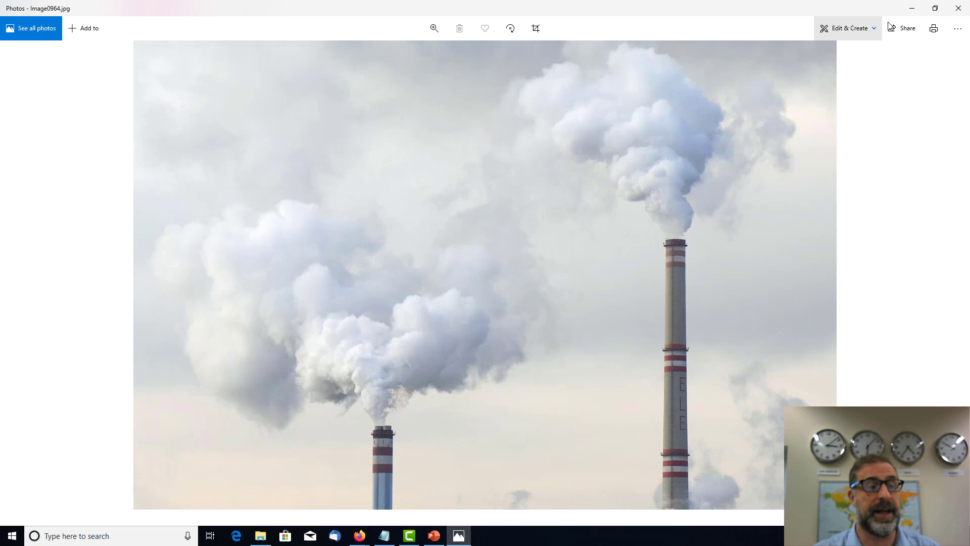
click(958, 8)
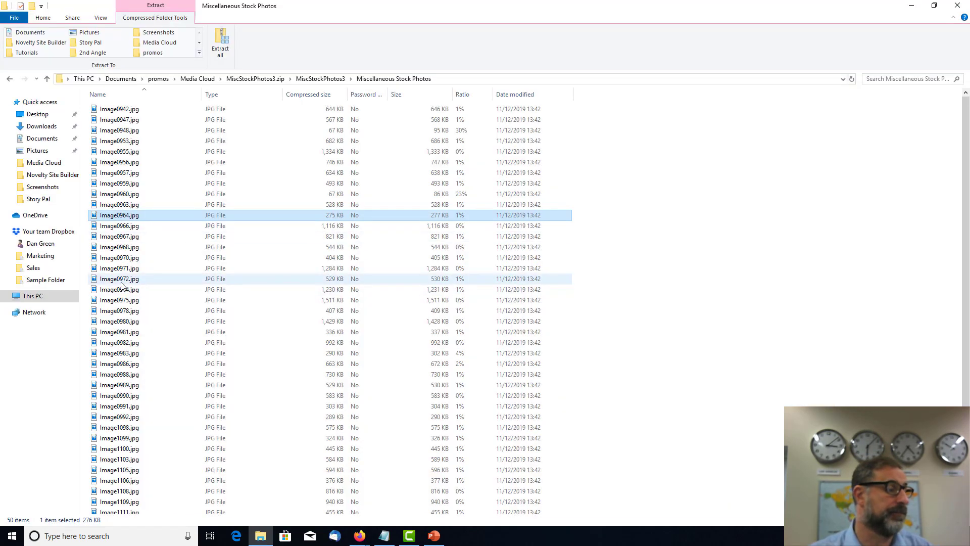
click(122, 281)
double_click(121, 286)
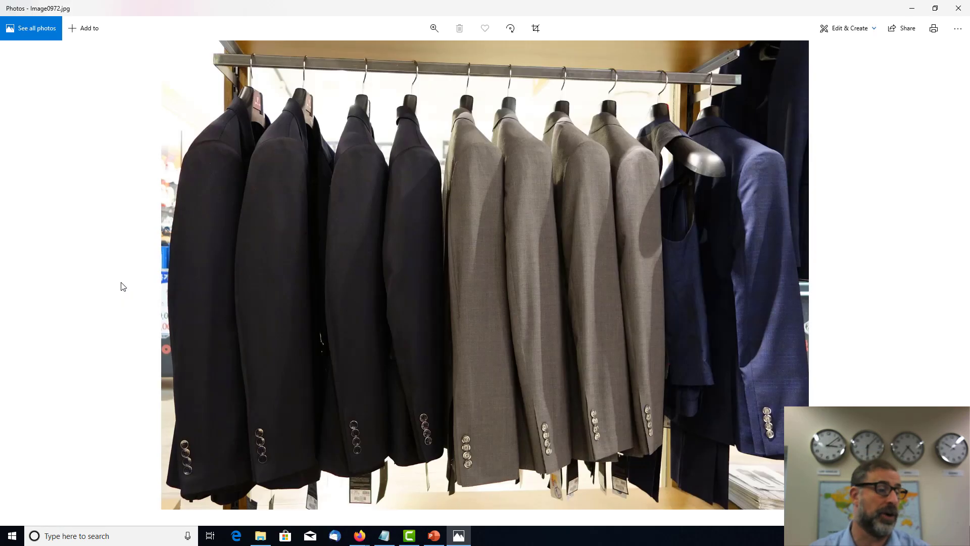
click(960, 10)
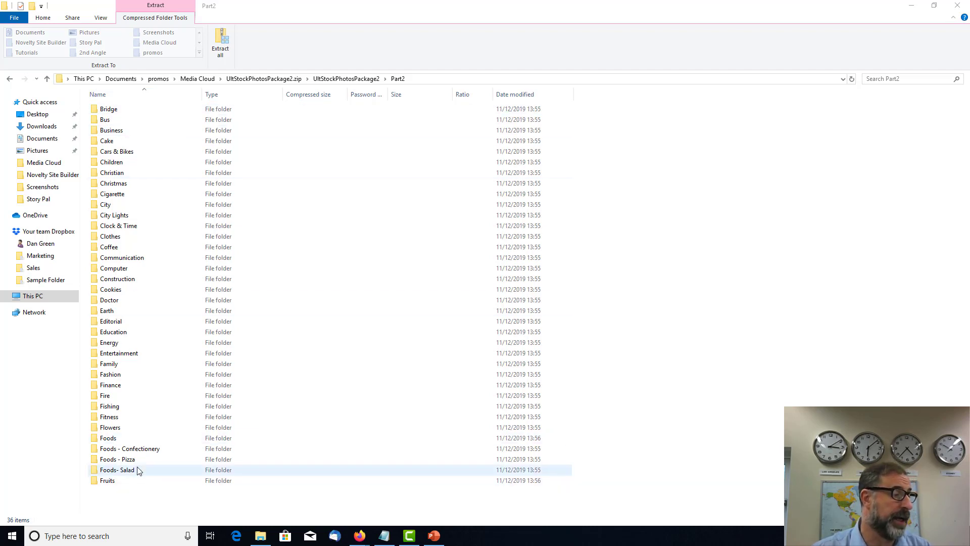
Step: Open the Cars & Bikes folder, view Cars & Bike 004.jpg, 008.jpg and 013.jpg, and return to the Part2 folder
double_click(114, 153)
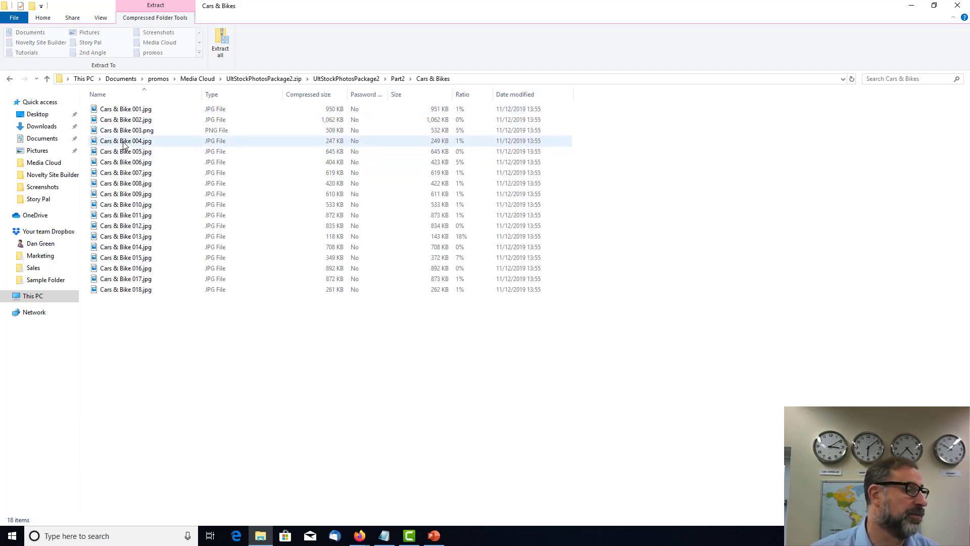
double_click(123, 142)
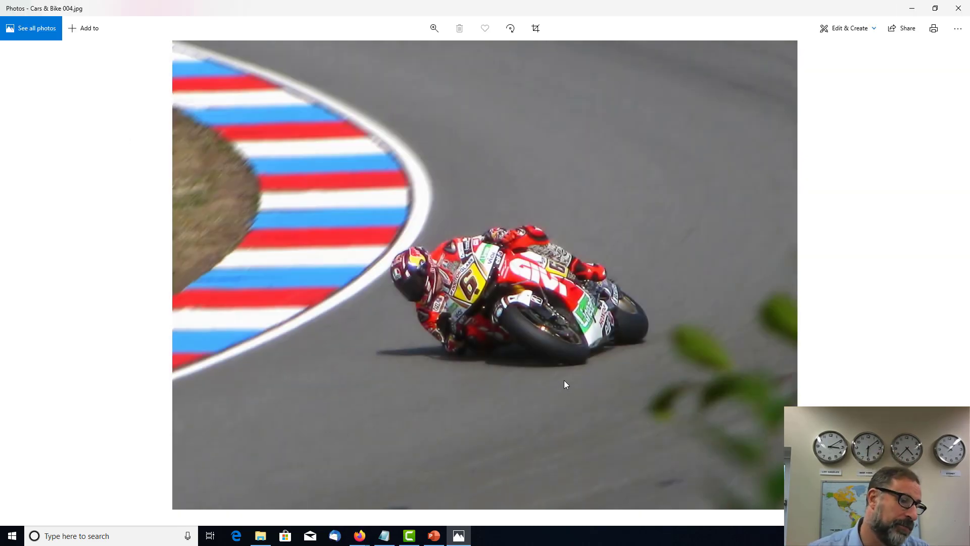
click(959, 8)
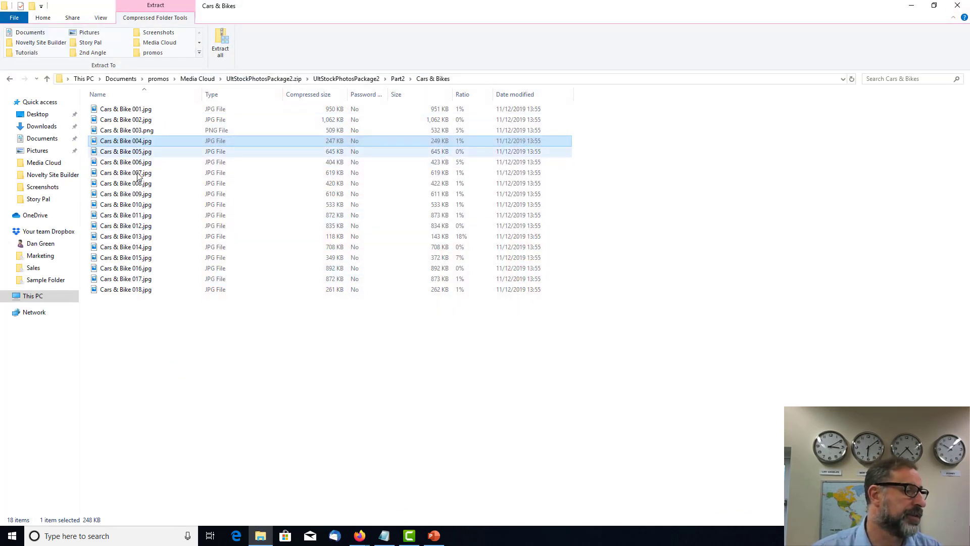
double_click(129, 183)
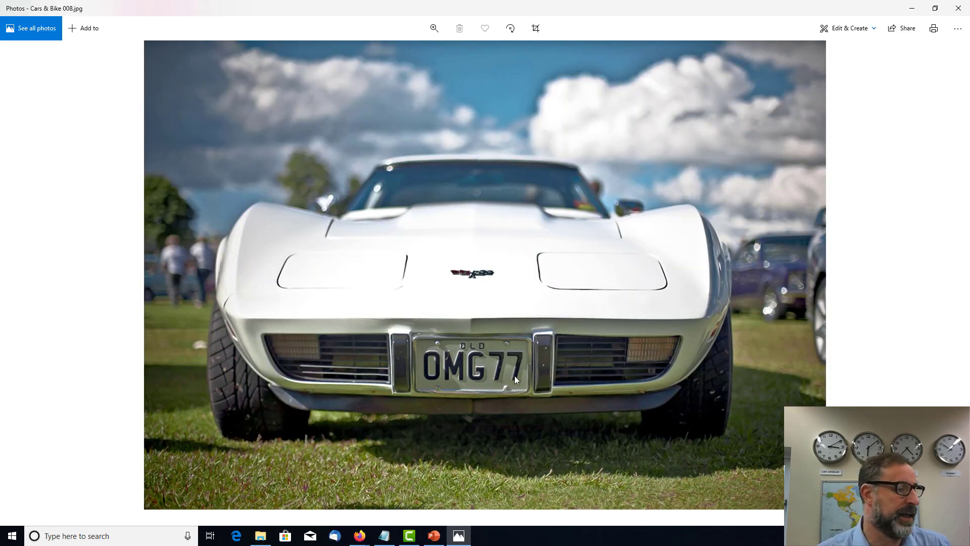
click(960, 7)
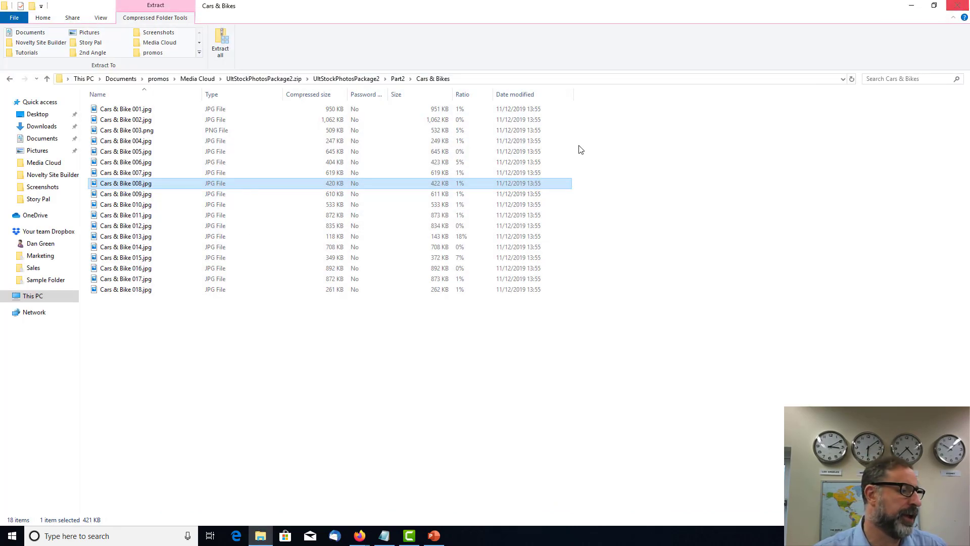
double_click(143, 236)
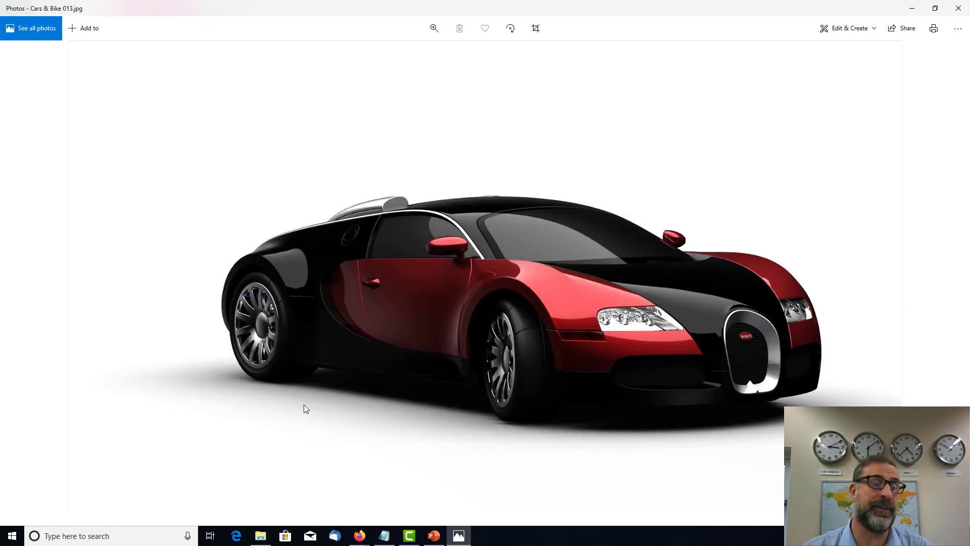
click(962, 11)
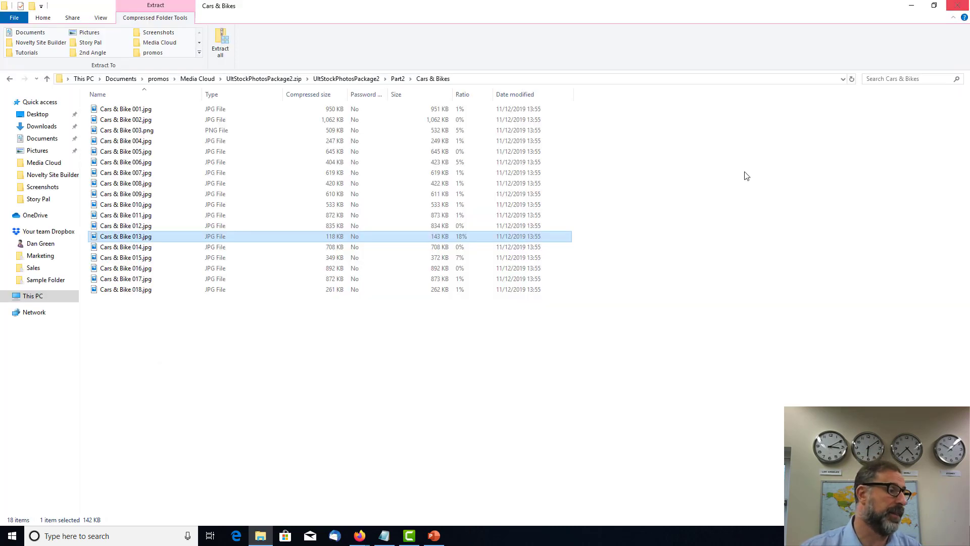
click(10, 79)
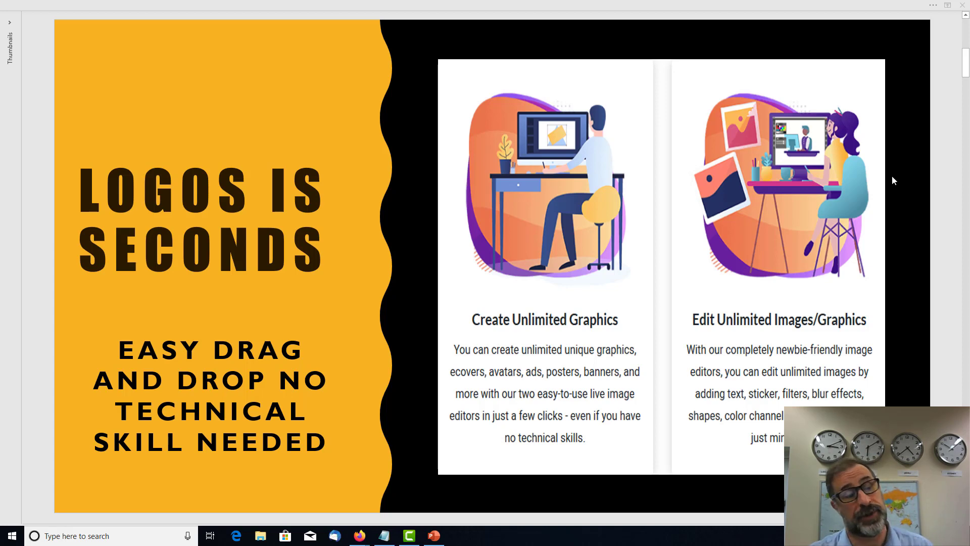
Step: Go through the presentation's Fiverr and Upwork logo pricing slides and return to the Fiverr starting rates slide
scroll(892, 180, down, 1)
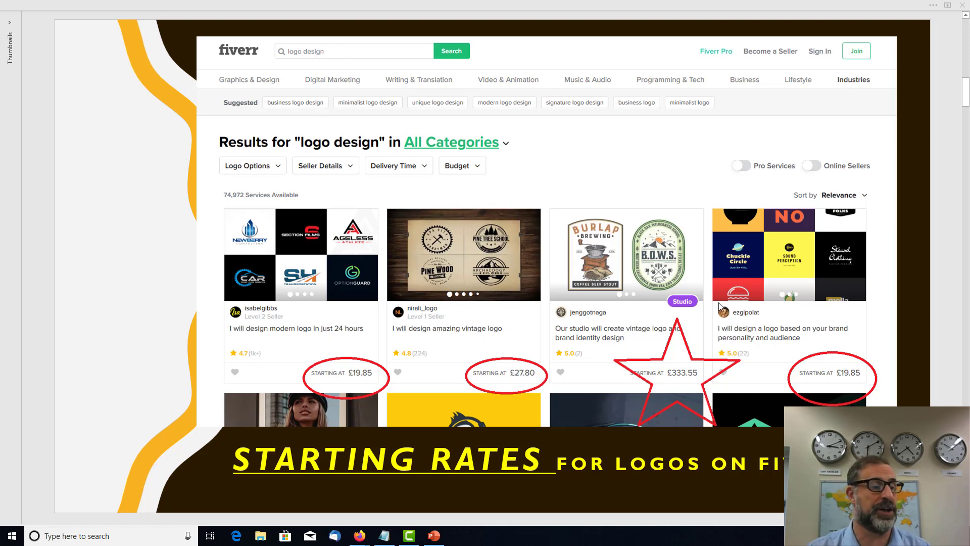
scroll(719, 298, down, 1)
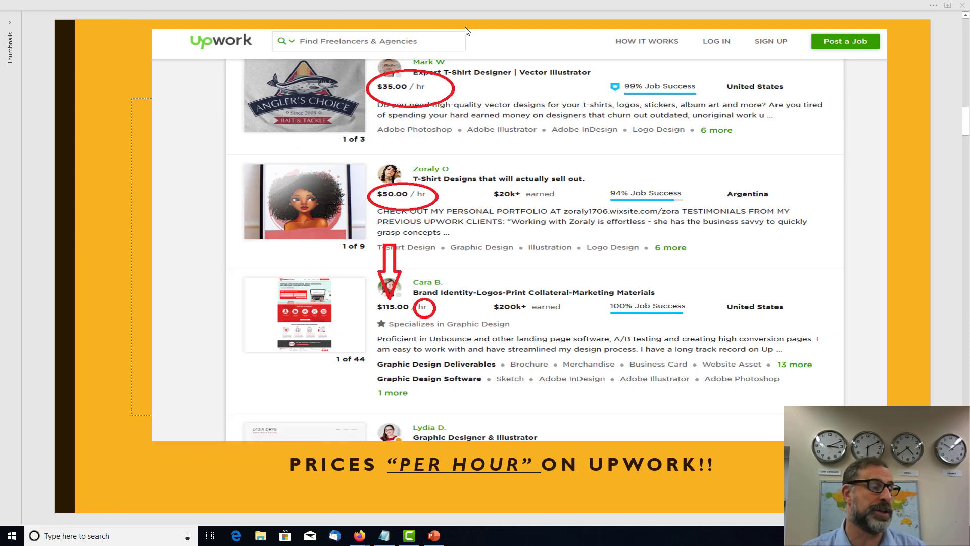
scroll(455, 309, up, 1)
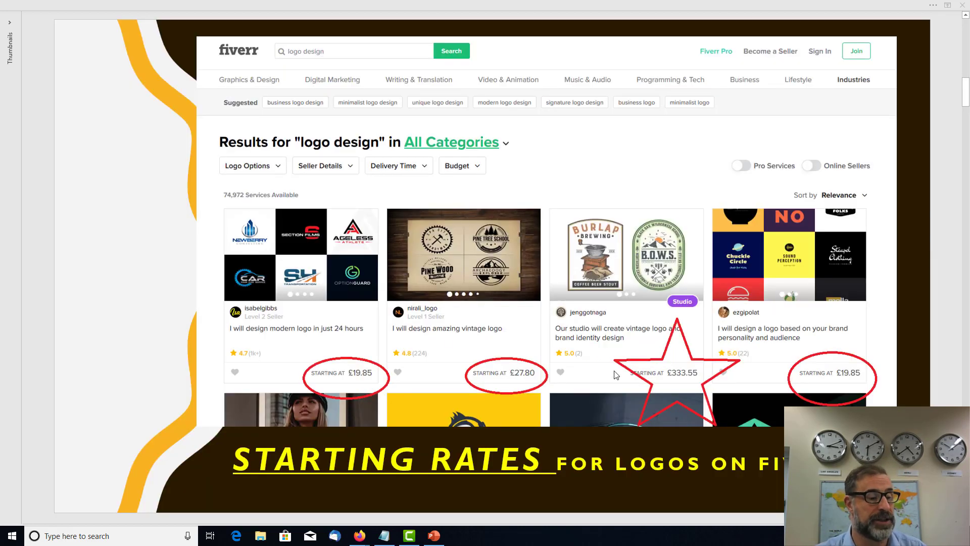
Step: Go through the presentation's logo collection, industry folders, stock image, image bundle and e-cover slides up to the drag-and-drop mockups slide
scroll(594, 290, down, 2)
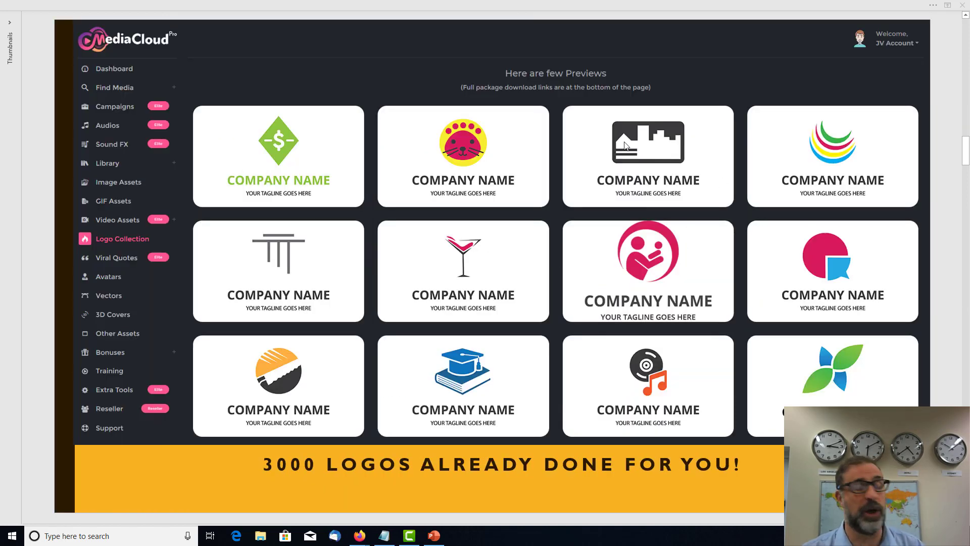
scroll(625, 147, down, 1)
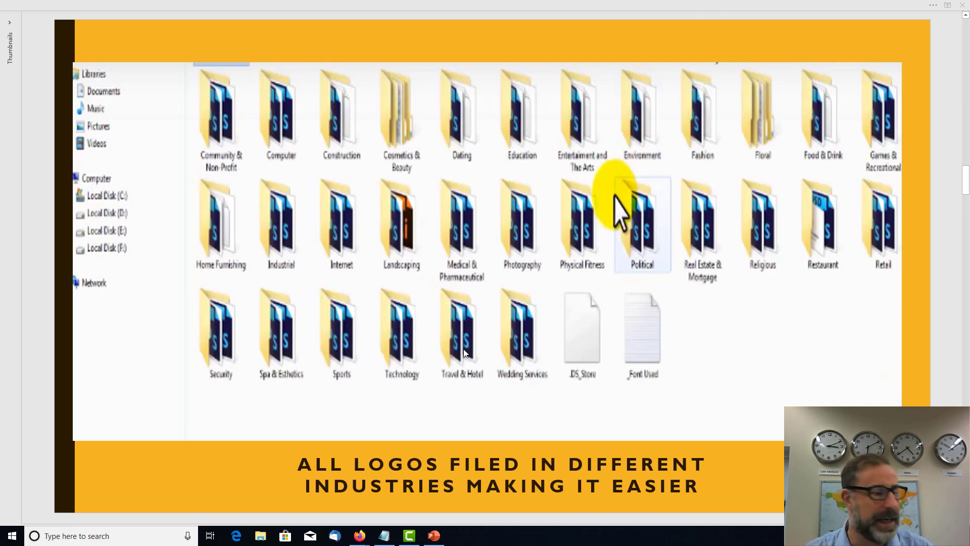
scroll(464, 352, down, 1)
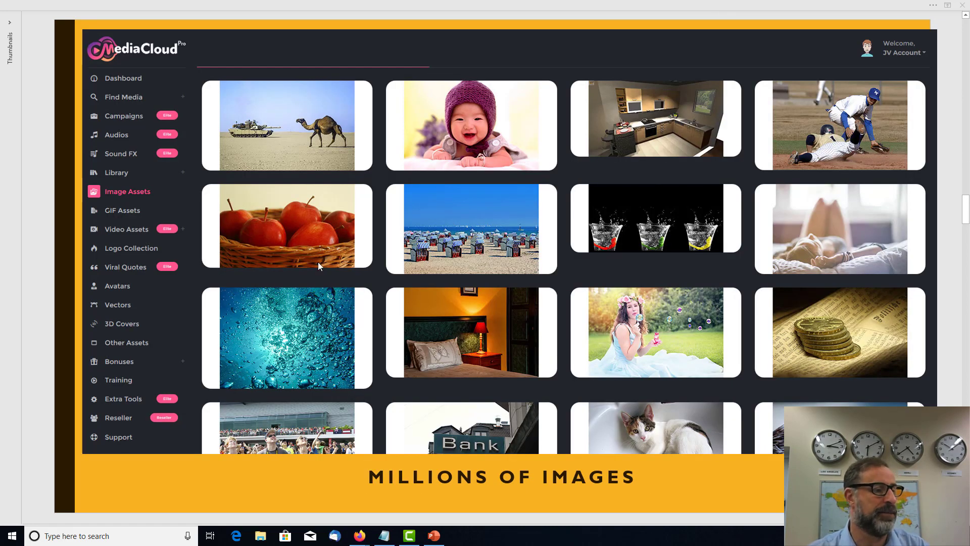
scroll(452, 380, down, 1)
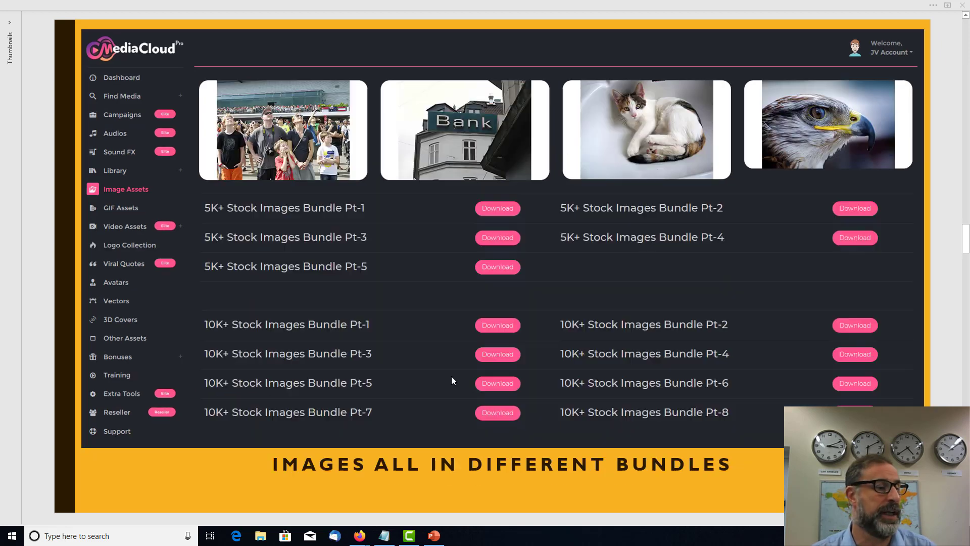
scroll(253, 391, down, 1)
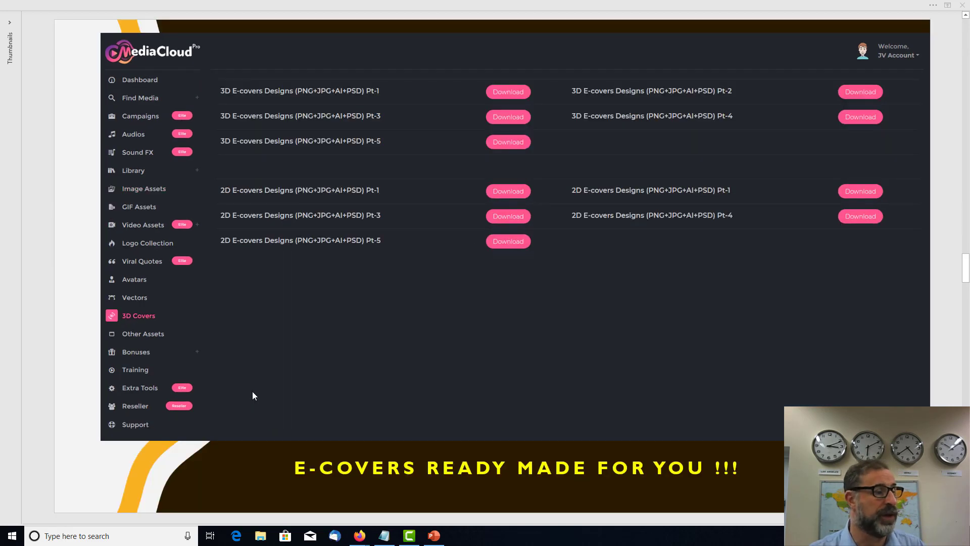
scroll(286, 379, down, 1)
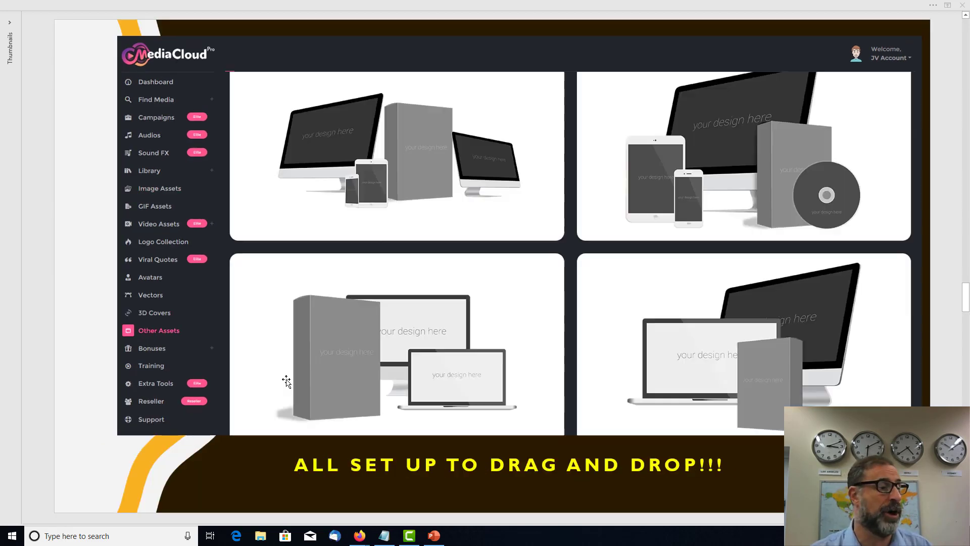